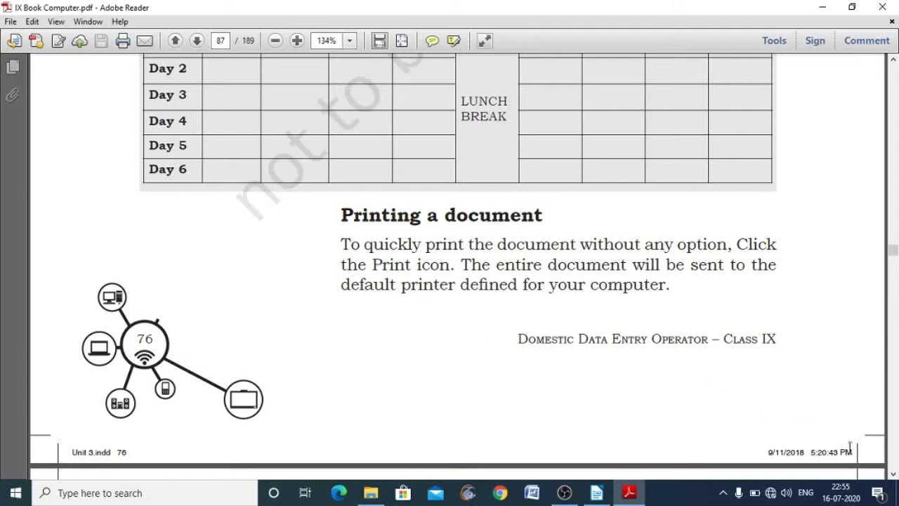
- Scroll from page 87 to page 88's Print preview section and its Print dialog illustration
left_click_drag(893, 475, 893, 475)
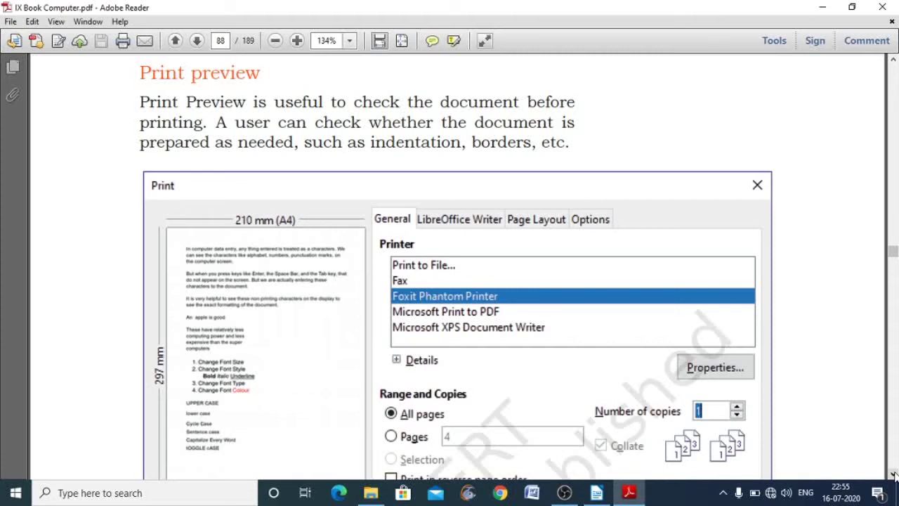
- Scroll down page 88 below Fig. 3.37 to the Controlling printing section
left_click_drag(893, 474, 893, 475)
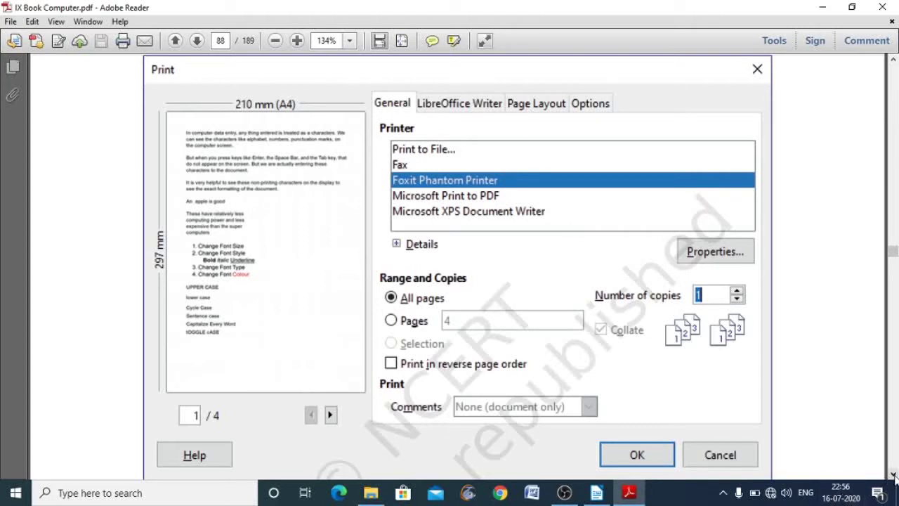
scroll(892, 477, "down", 5)
scroll(894, 476, "down", 4)
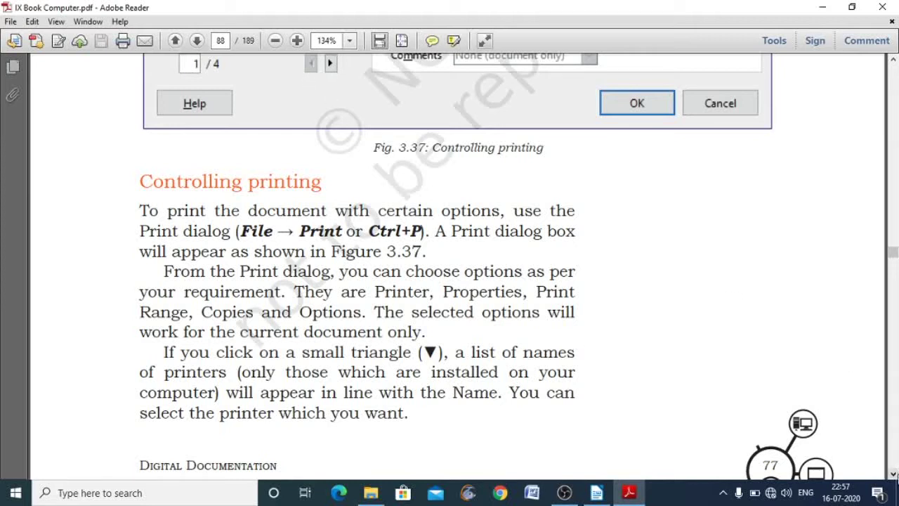
- Scroll down past the end of page 88 onto page 89's printing options
left_click(894, 474)
left_click(893, 474)
left_click(893, 474)
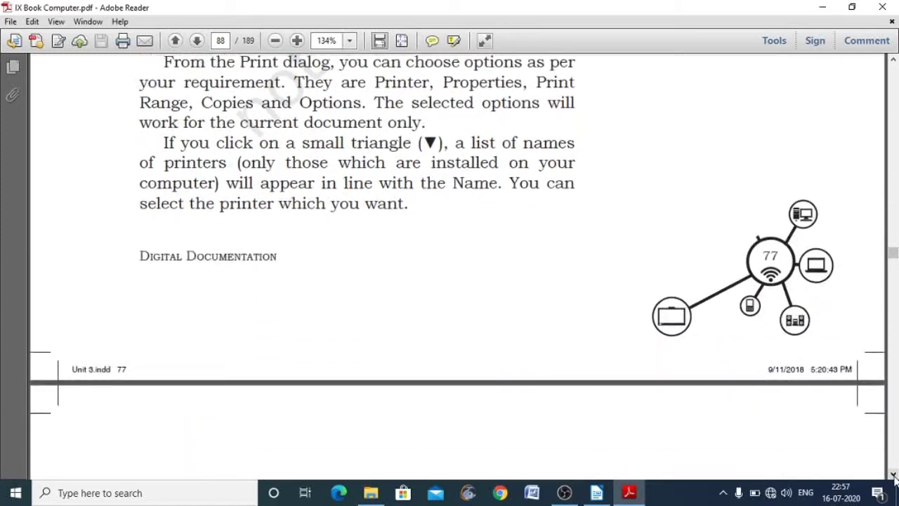
left_click(893, 475)
left_click(893, 474)
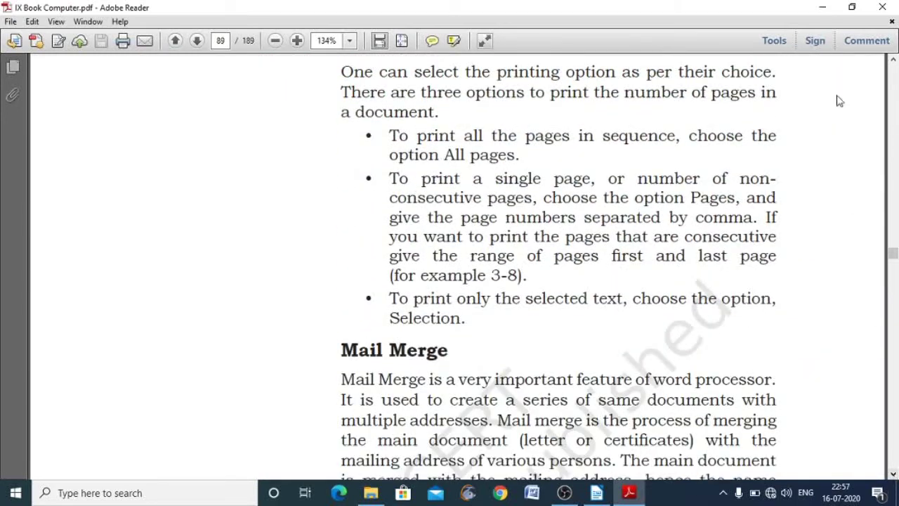
- Scroll back up to page 88's Print dialog figure showing the printer list, Range and Copies
left_click(893, 61)
left_click(893, 62)
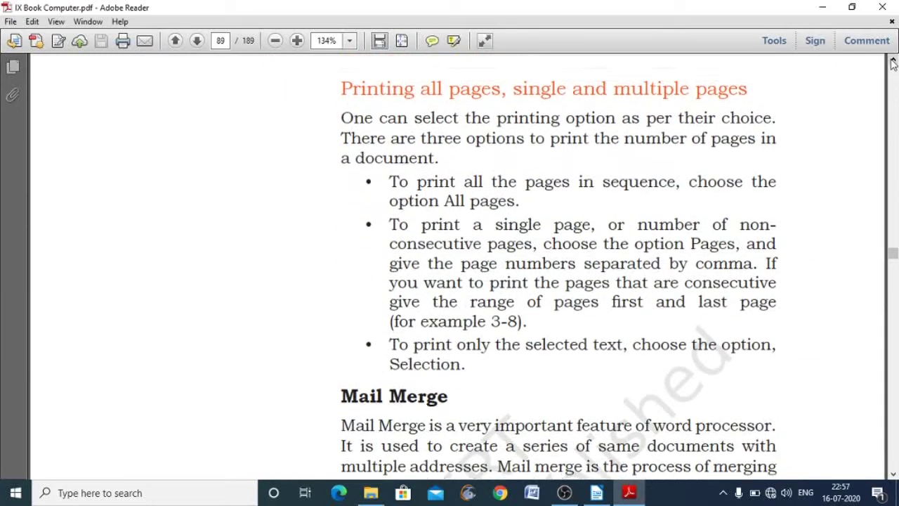
left_click(893, 61)
left_click(893, 62)
left_click(894, 61)
left_click(893, 62)
left_click(893, 62)
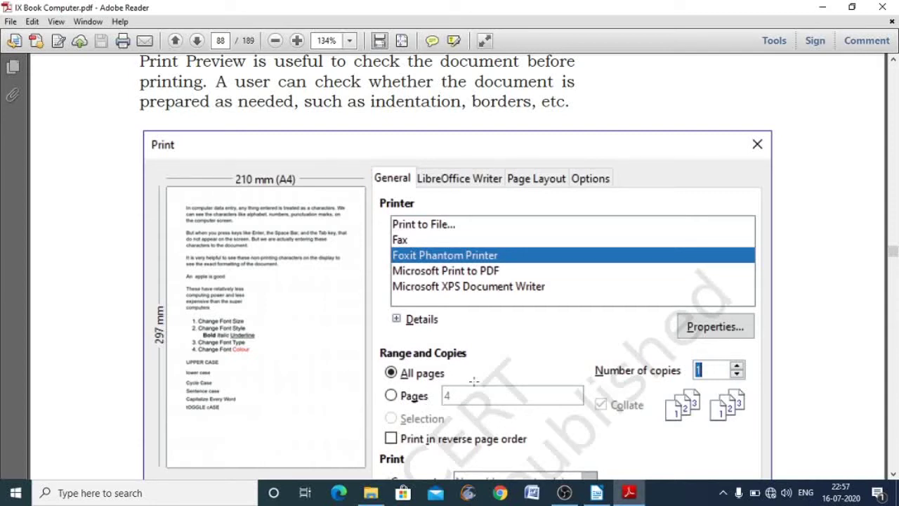
- Scroll down to page 89's 'Printing all pages, single and multiple pages' section
left_click(893, 474)
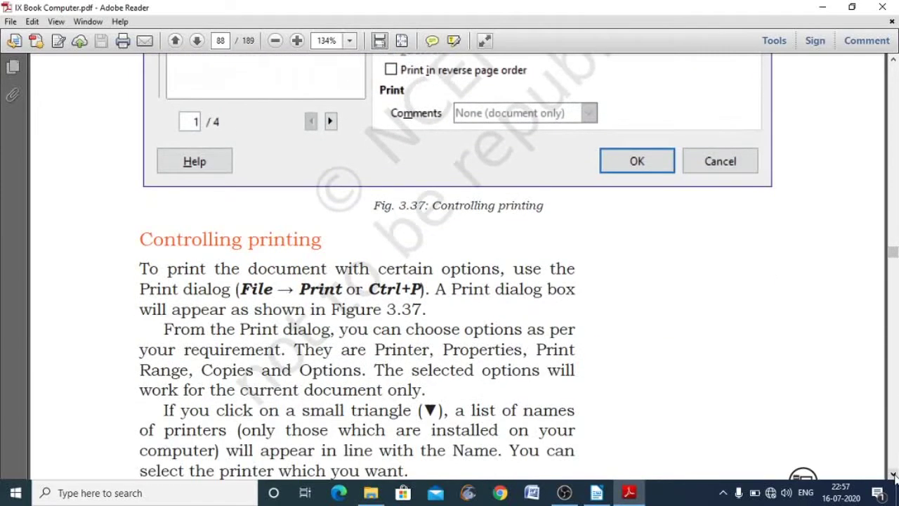
left_click(893, 475)
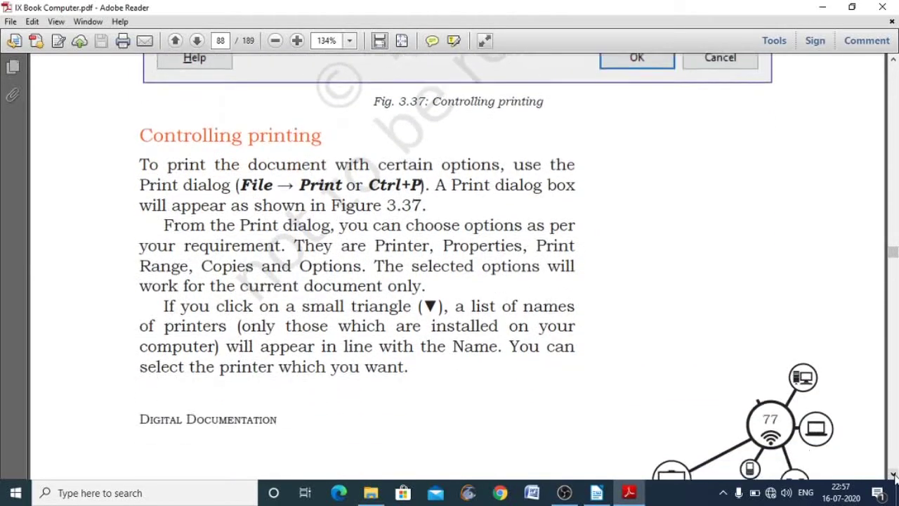
left_click(893, 474)
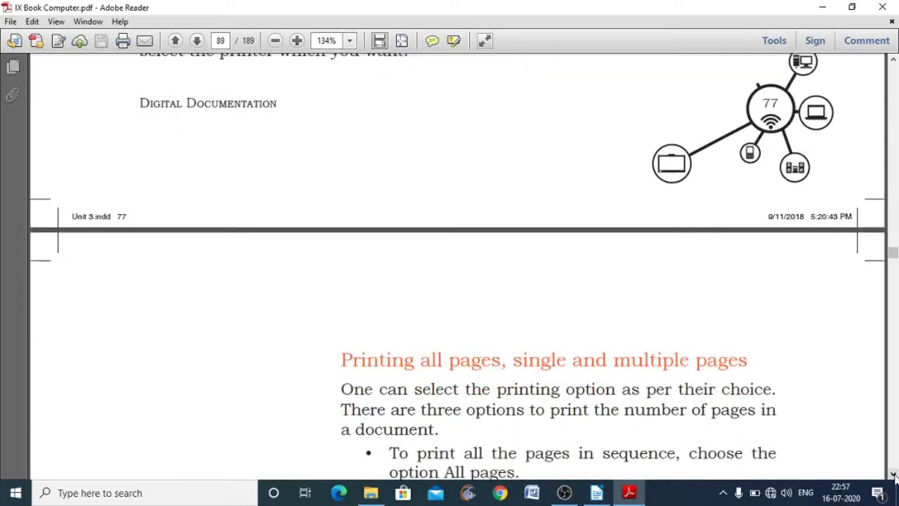
left_click(894, 475)
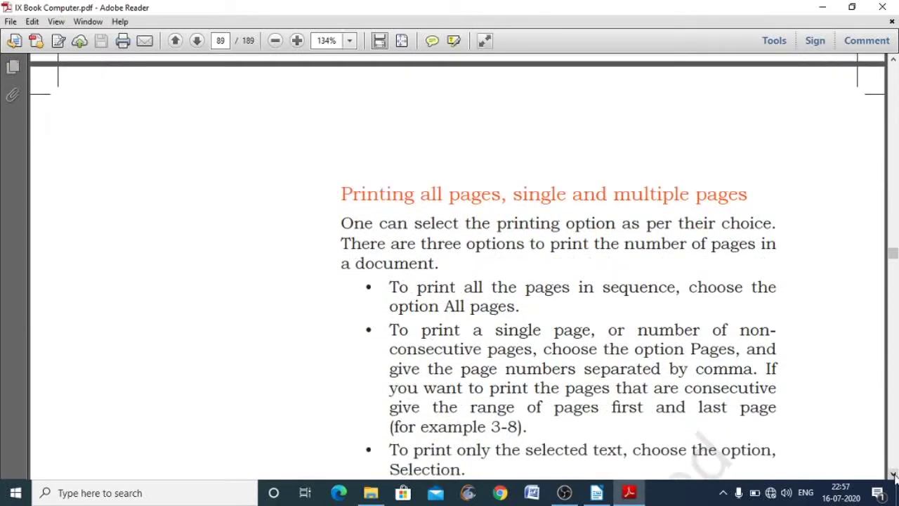
left_click(894, 474)
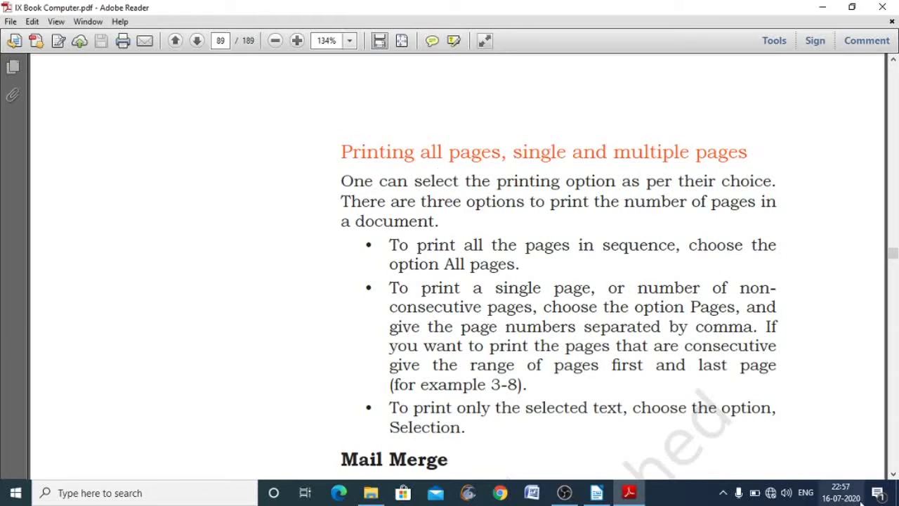
- Scroll page 89 until the Mail Merge heading and its explanatory paragraph are shown
left_click(893, 475)
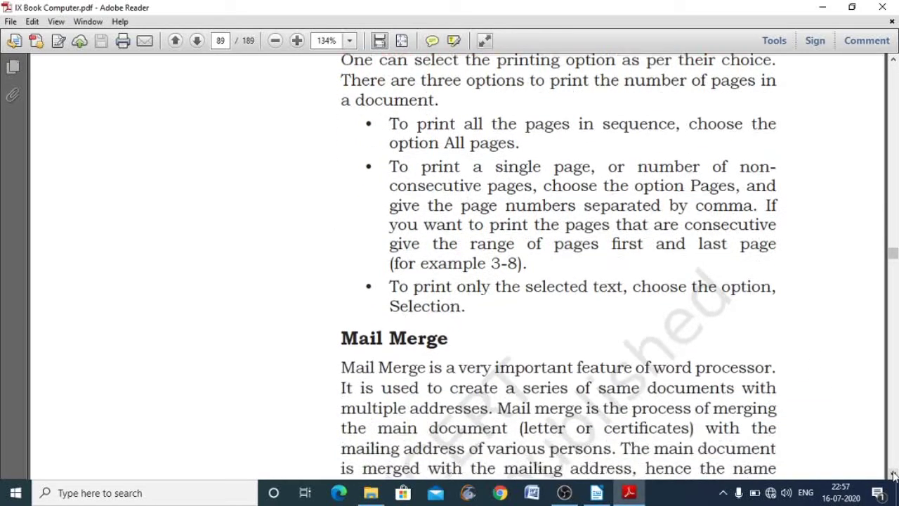
left_click(894, 476)
left_click(894, 477)
left_click(893, 474)
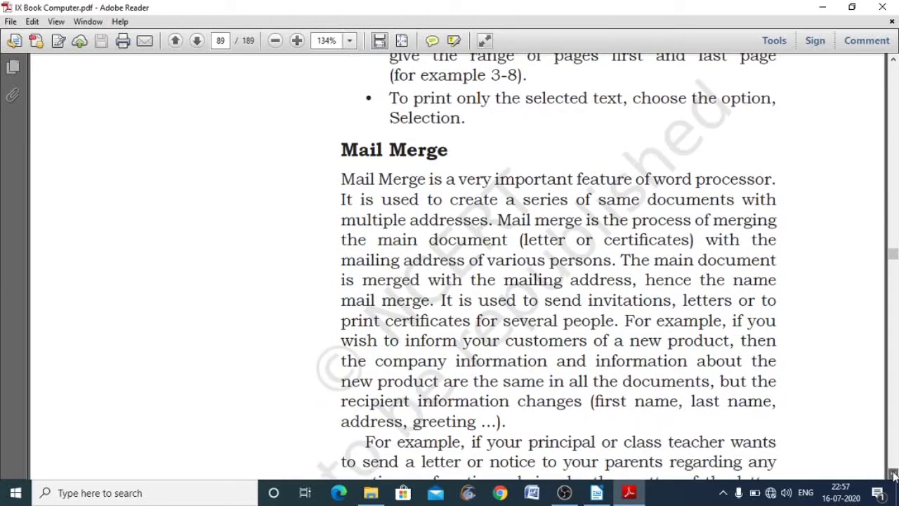
left_click(894, 474)
left_click(893, 475)
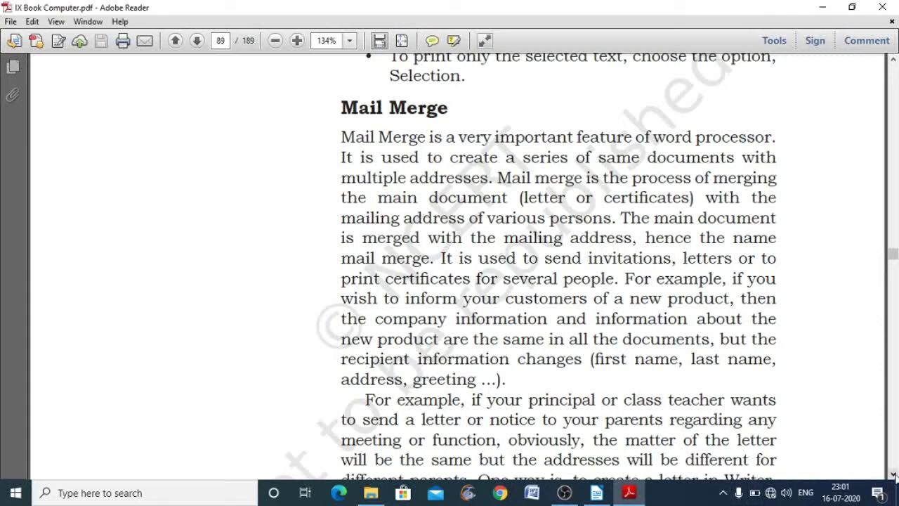
left_click(893, 474)
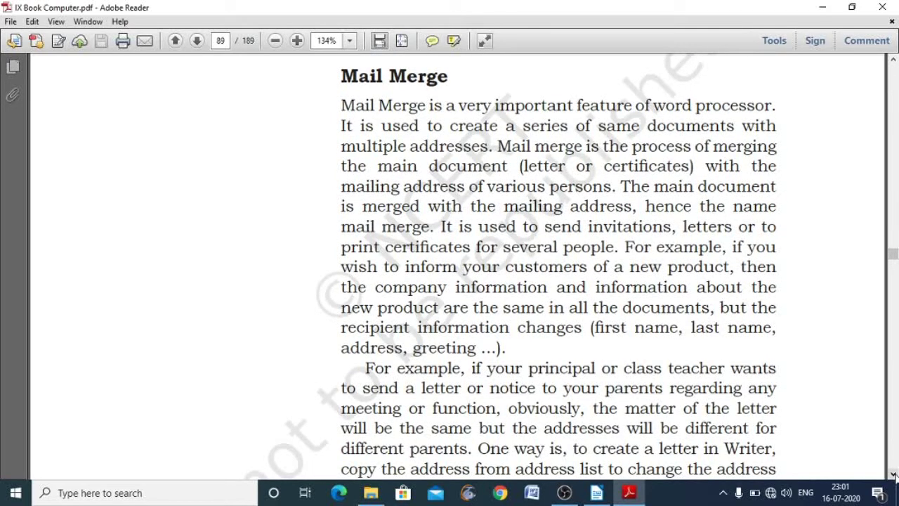
left_click(893, 474)
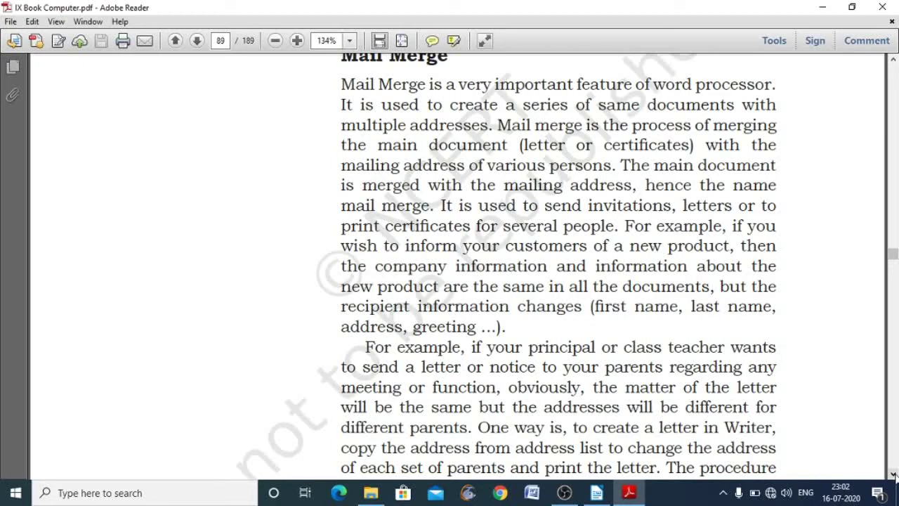
- Read down page 89's Mail Merge text to the letters-to-parents example and page footer
left_click(894, 475)
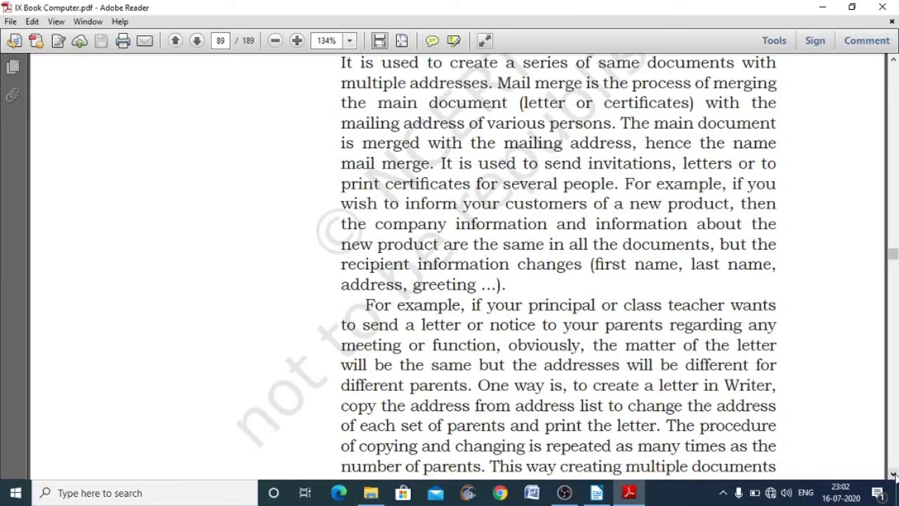
left_click(894, 475)
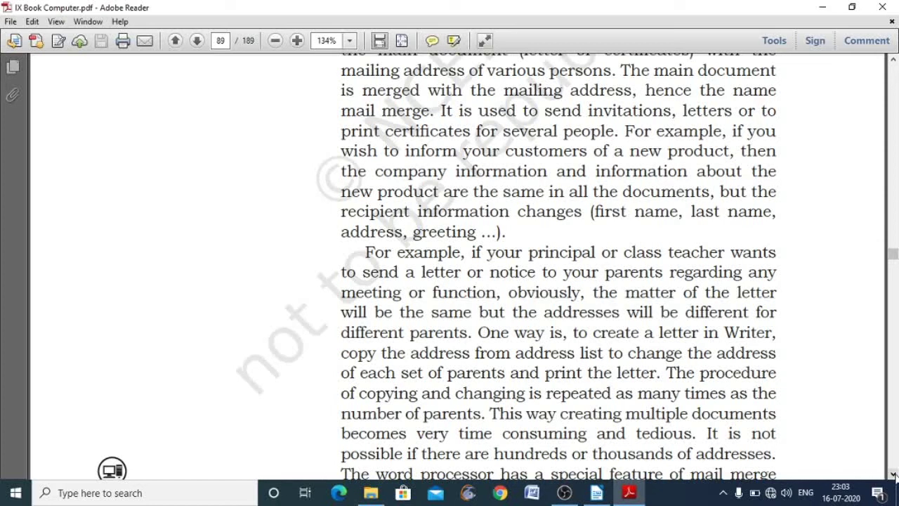
left_click(894, 474)
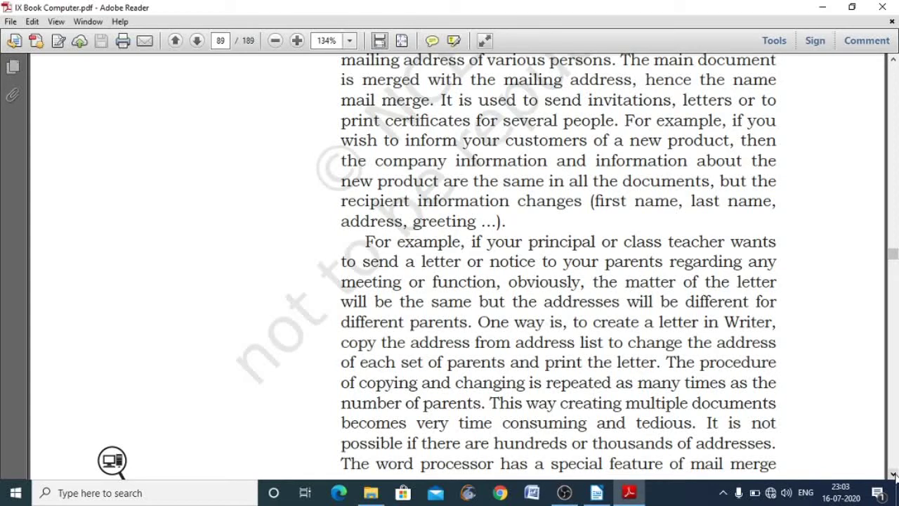
left_click(894, 475)
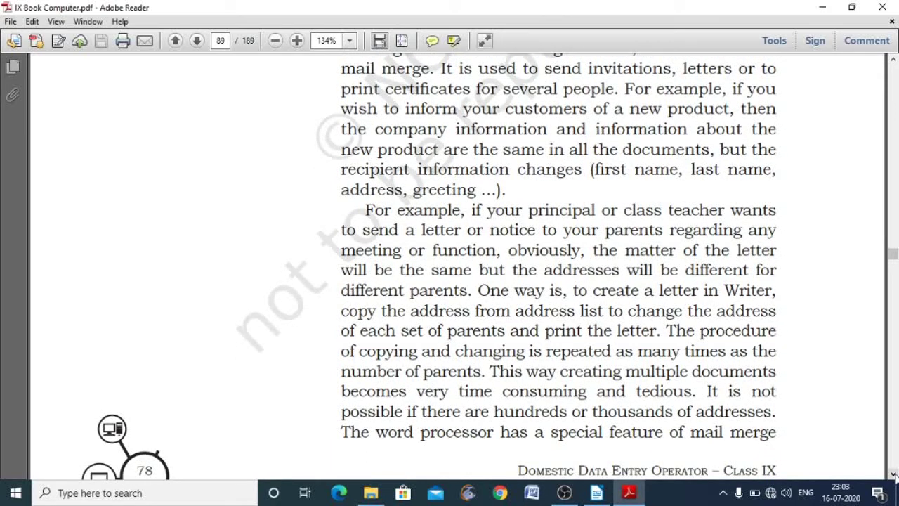
left_click(894, 476)
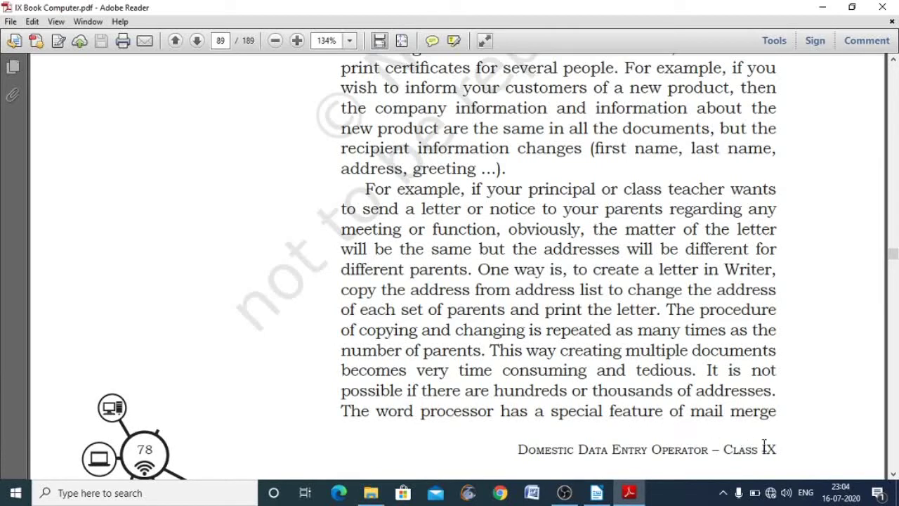
- Scroll past the page 89 footer onto page 90's main document and data source explanation
left_click(893, 474)
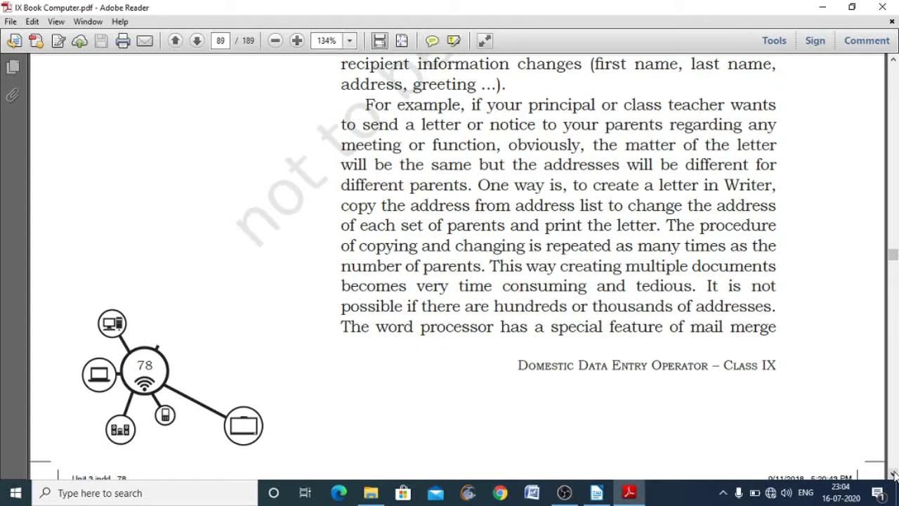
left_click_drag(893, 474, 893, 474)
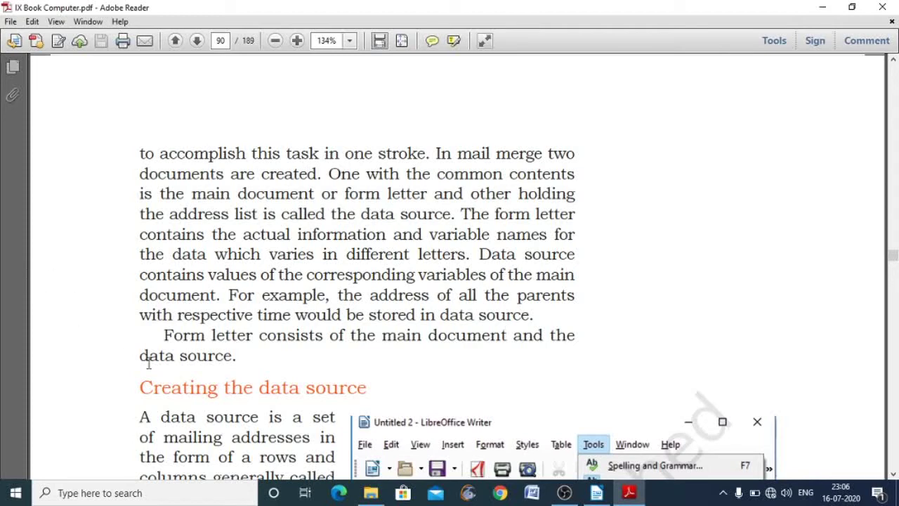
- Scroll page 90 until the Creating the data source text and Mail Merge Wizard screenshot show
left_click(893, 474)
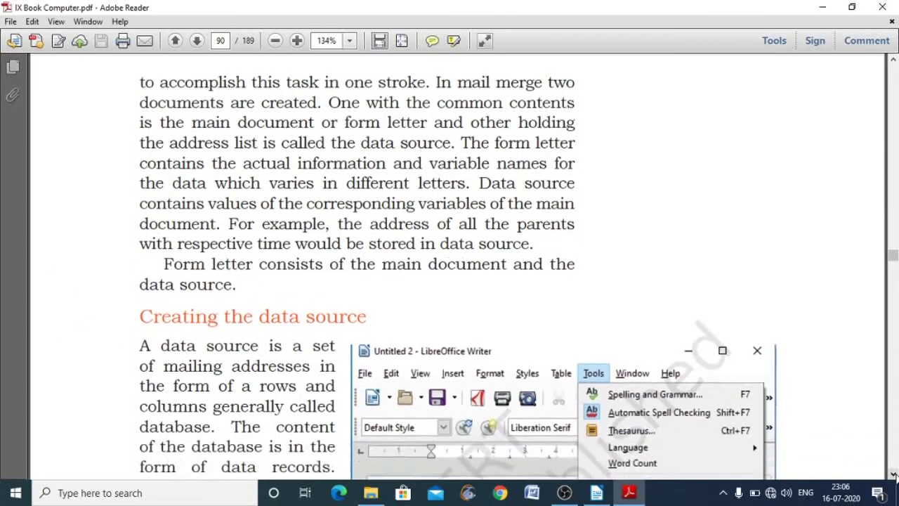
left_click_drag(893, 474, 893, 475)
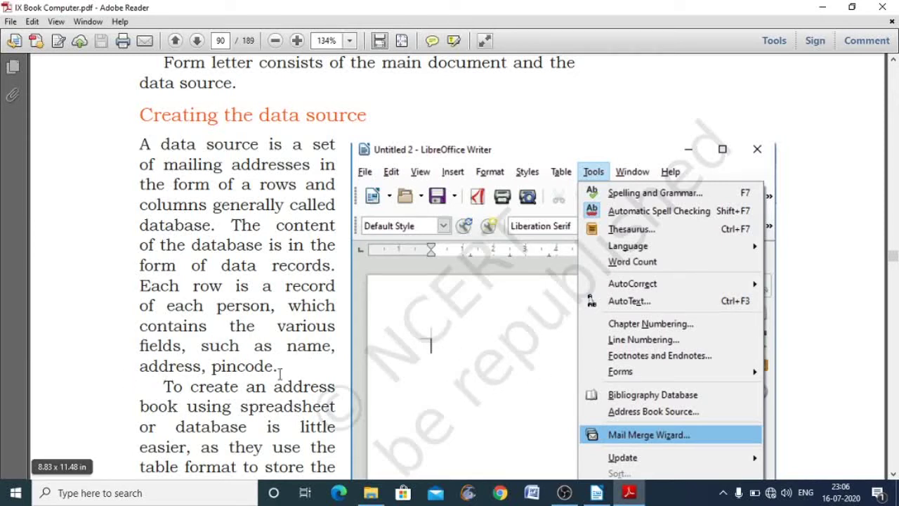
- Read further through page 90's Creating the data source text
left_click(892, 474)
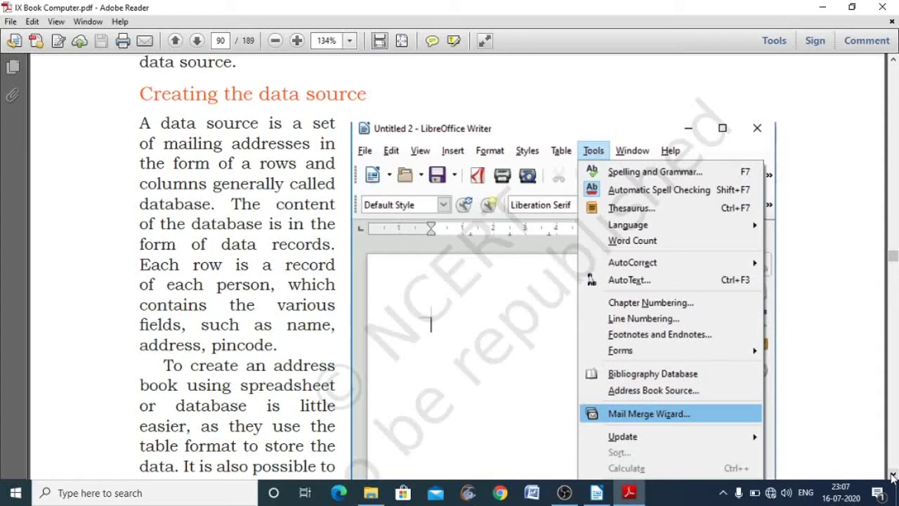
left_click(892, 475)
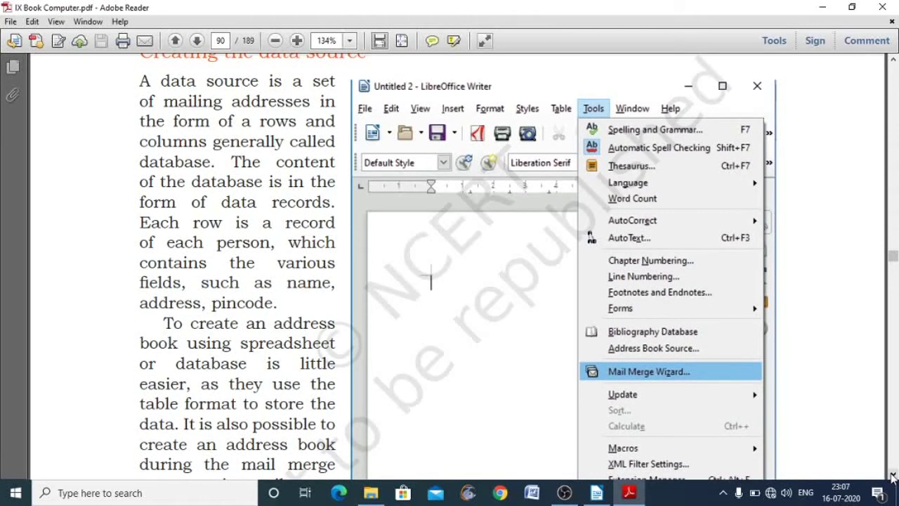
left_click(892, 475)
left_click(892, 475)
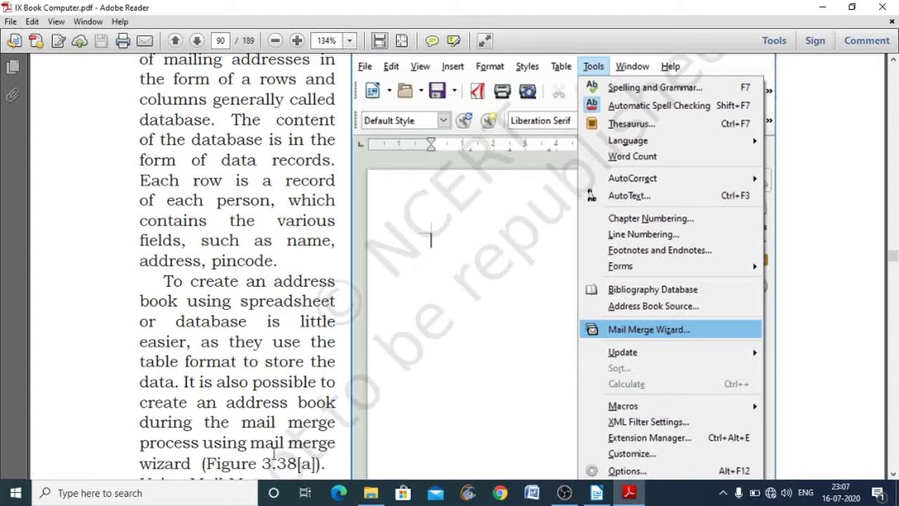
left_click(891, 474)
- Scroll onto page 91 to show step 2 and Fig. 3.38(b), Select Main document
left_click_drag(891, 475, 892, 475)
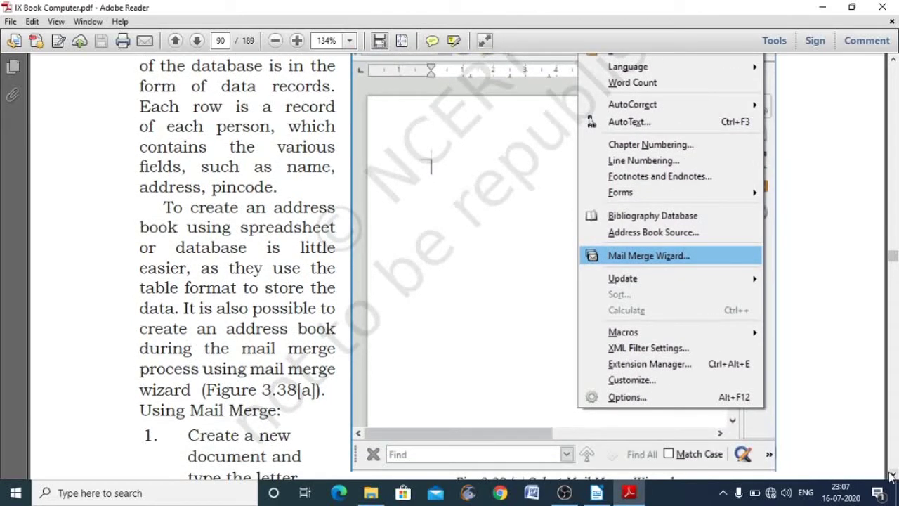
left_click_drag(893, 475, 893, 476)
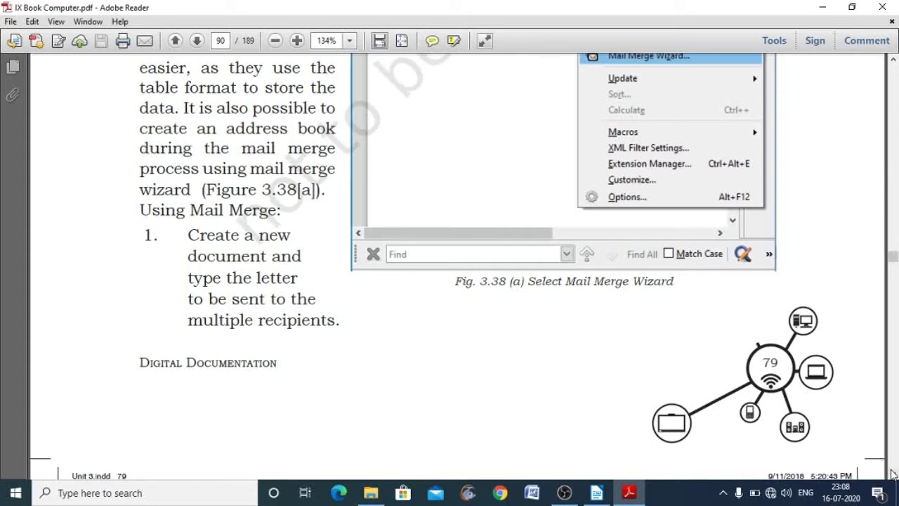
scroll(891, 473, "down", 6)
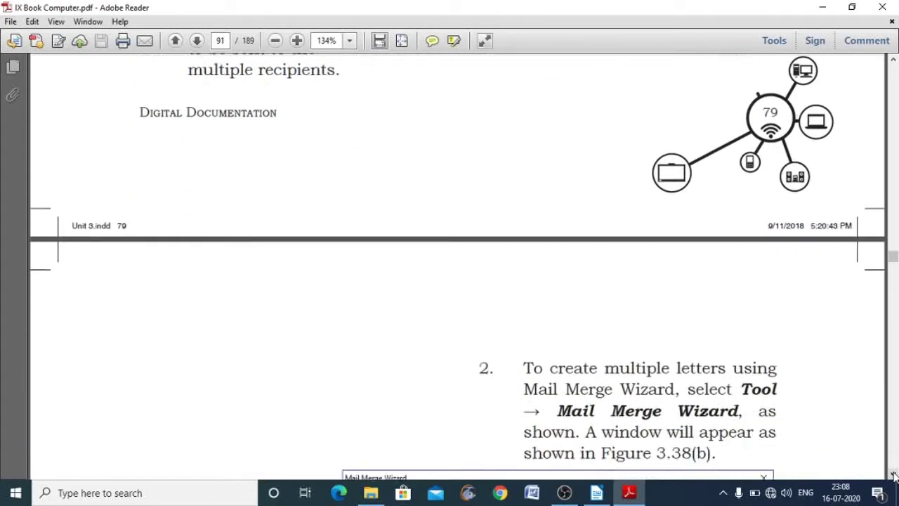
scroll(893, 474, "down", 5)
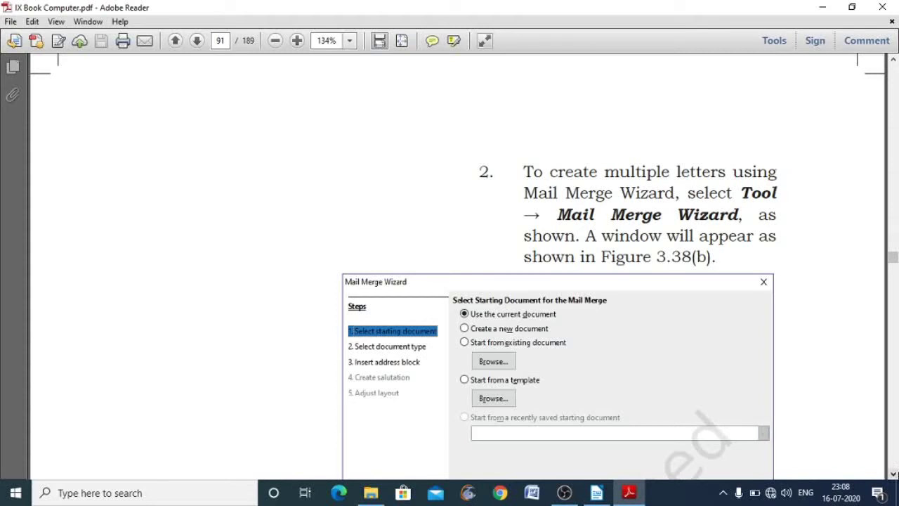
left_click(893, 476)
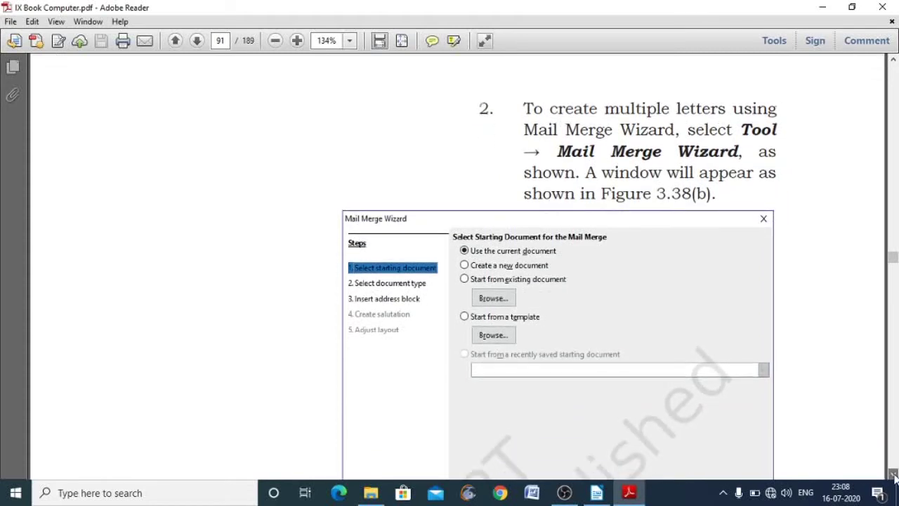
left_click_drag(894, 475, 894, 475)
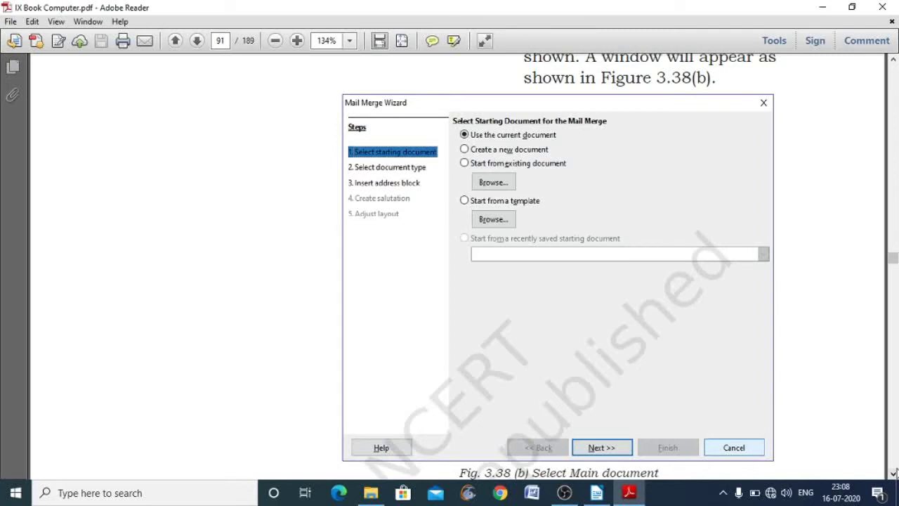
- Scroll past Figure 3.38(c) to page 92's Insert Address Block screenshot
scroll(893, 474, "down", 8)
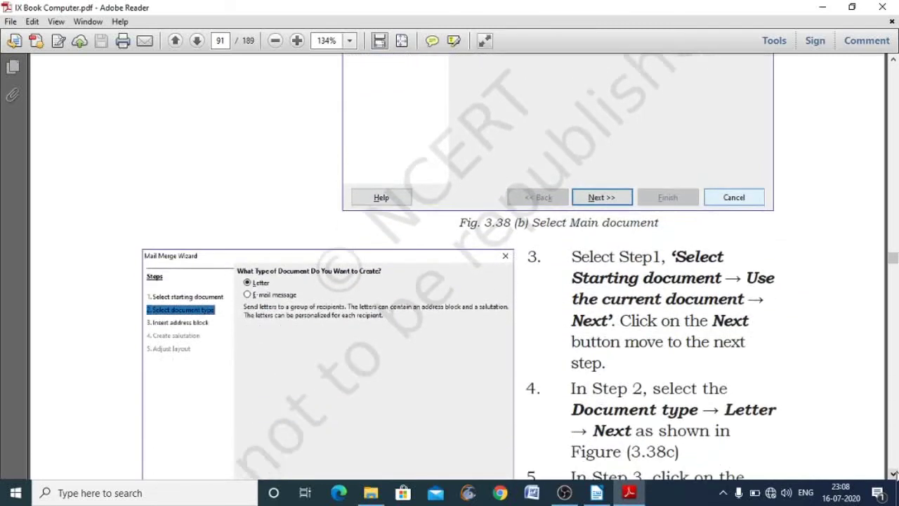
scroll(893, 474, "down", 2)
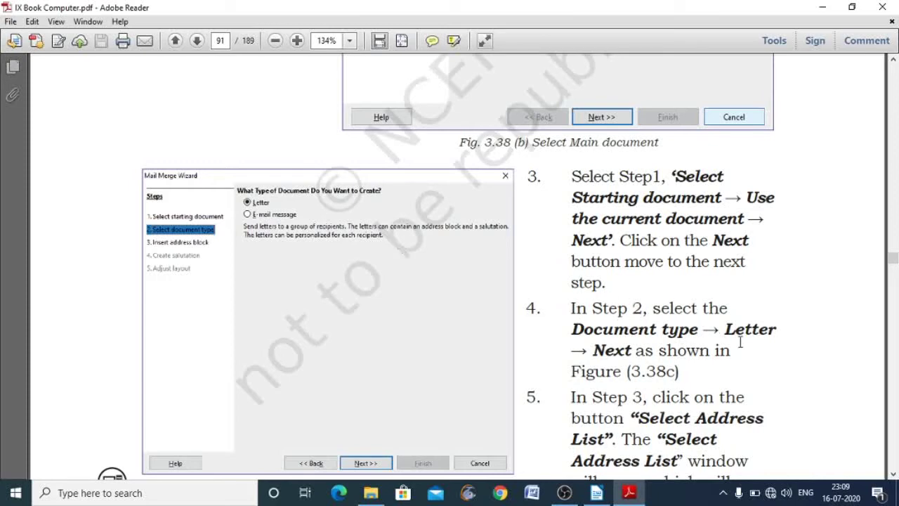
left_click(893, 475)
left_click(893, 475)
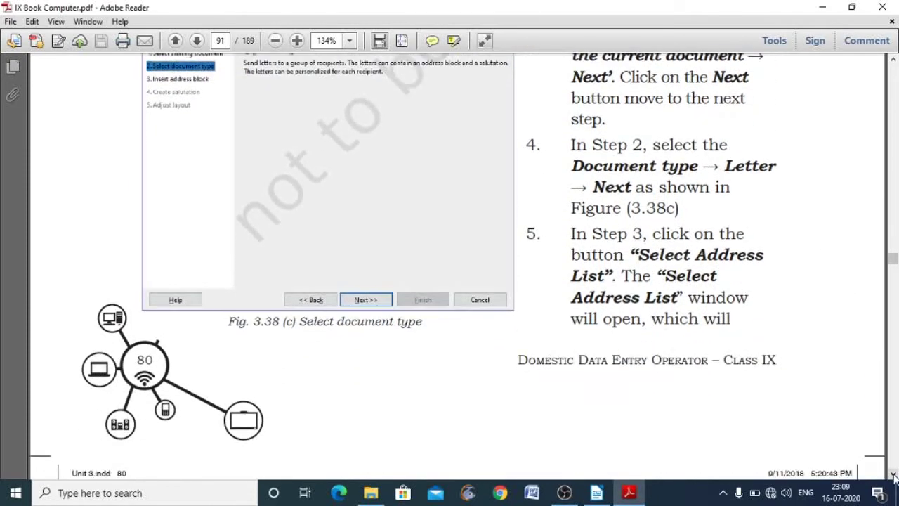
left_click(893, 476)
left_click(894, 475)
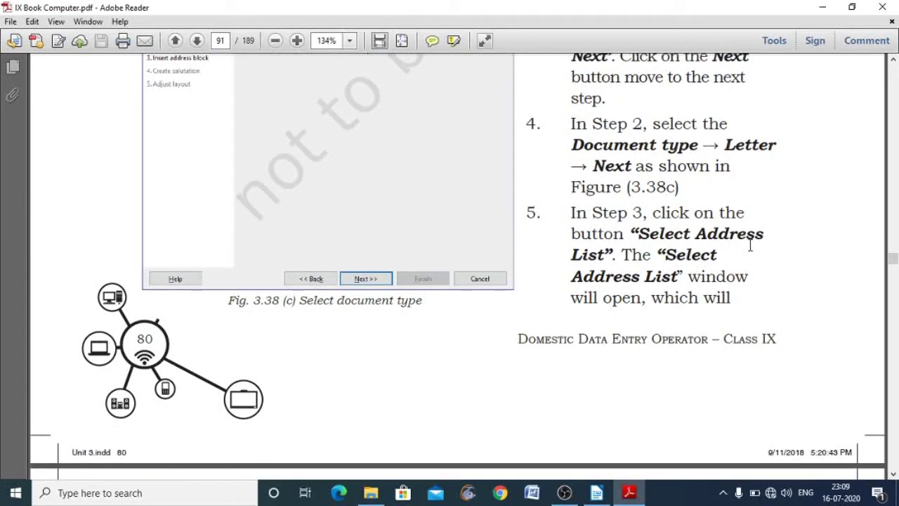
left_click(893, 62)
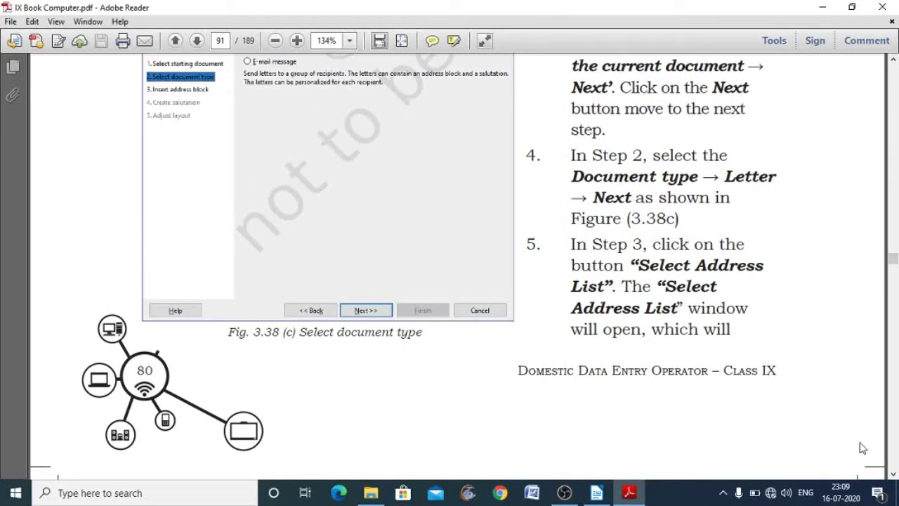
left_click(893, 475)
left_click_drag(893, 476, 894, 475)
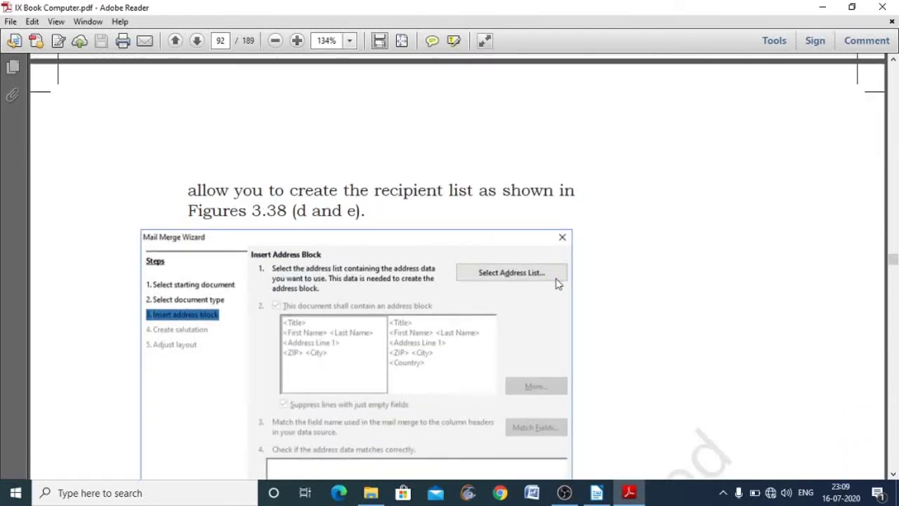
- Scroll the guide down to Fig. 3.38(e) Create Recipient List and step 6's Create instruction
left_click(893, 476)
left_click(893, 475)
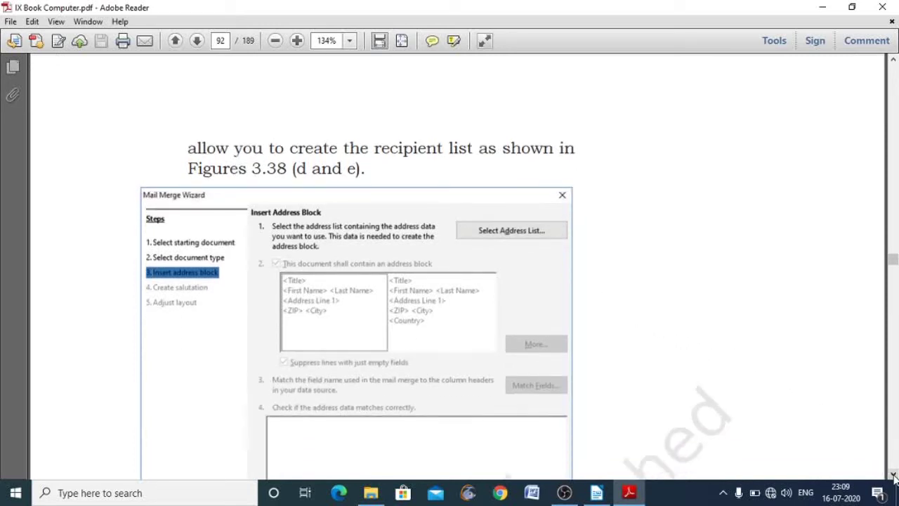
left_click(893, 475)
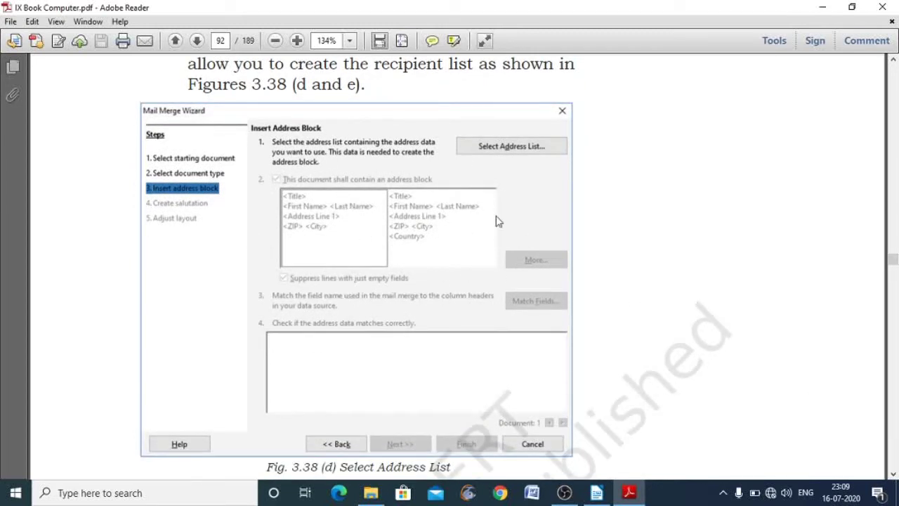
left_click(893, 476)
left_click(894, 475)
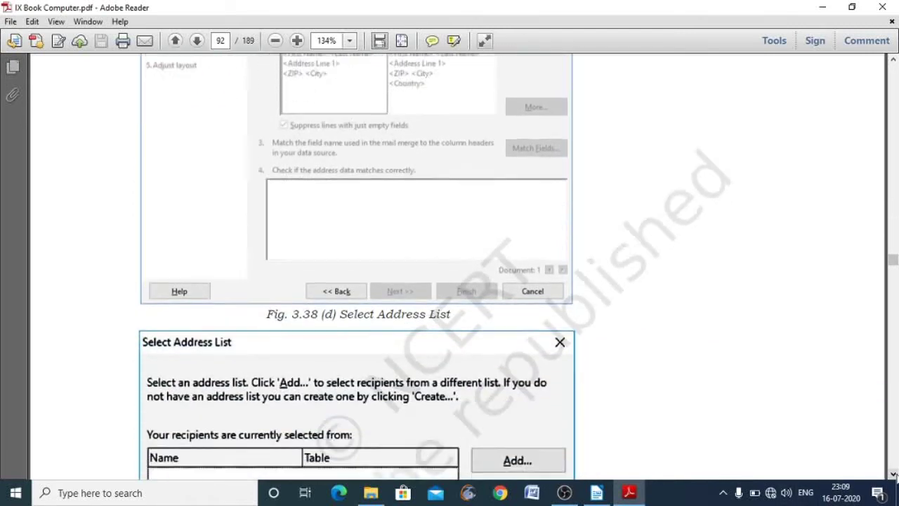
left_click(893, 475)
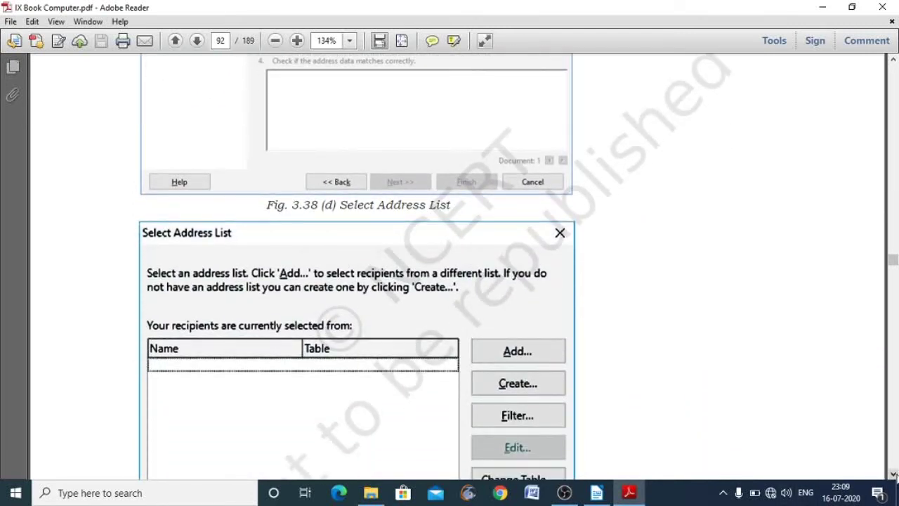
left_click(893, 476)
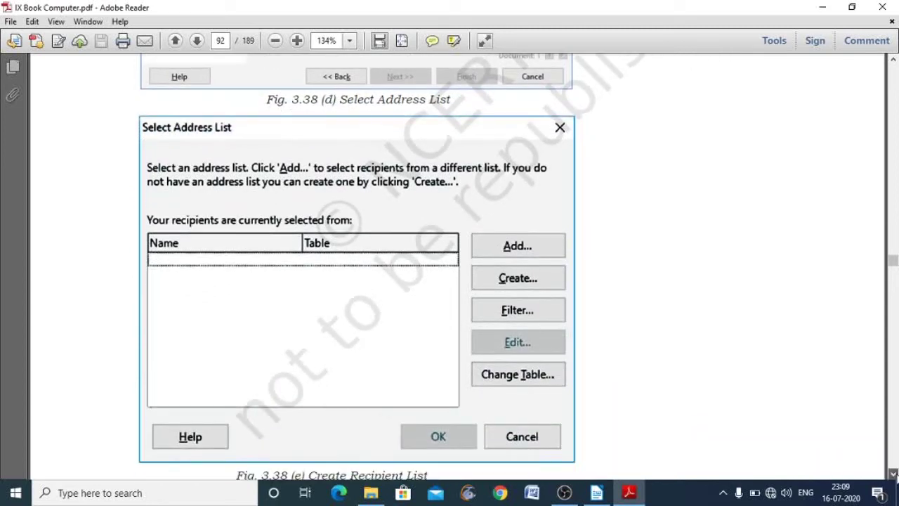
left_click(893, 475)
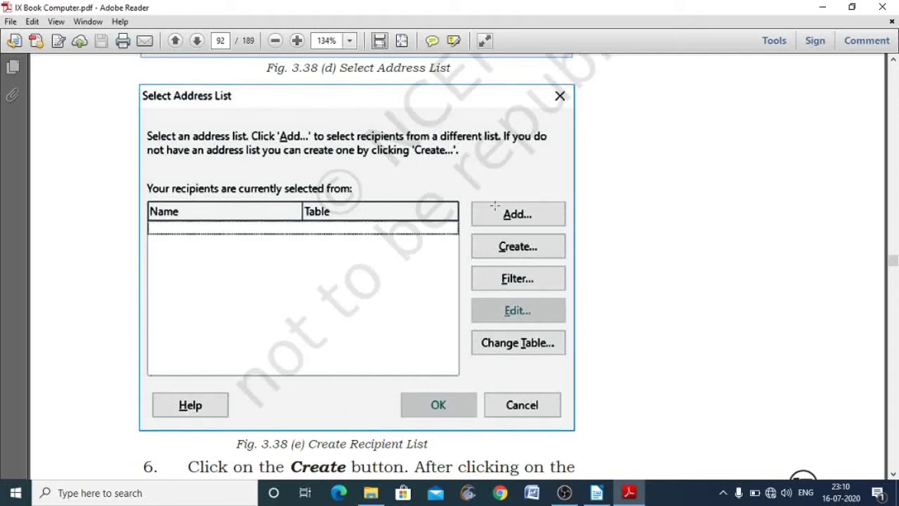
left_click(894, 475)
left_click(893, 476)
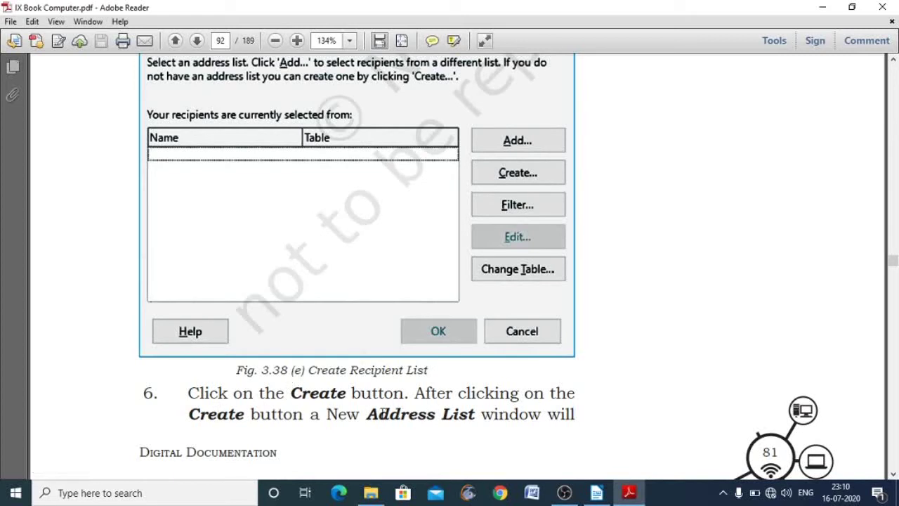
- Scroll onto page 93 to Fig. 3.38(g) Adding new address list with steps 7 and 8
left_click(894, 475)
left_click(894, 475)
left_click(894, 475)
left_click(893, 475)
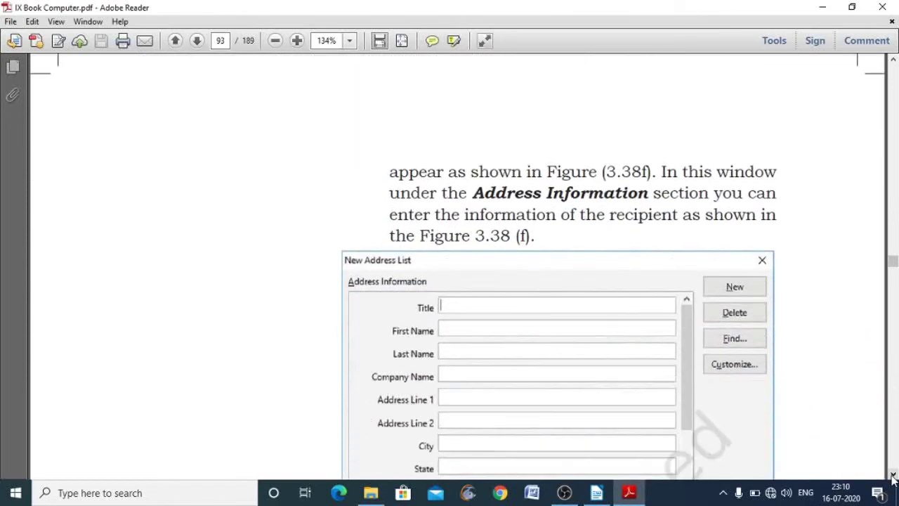
left_click(893, 475)
left_click(893, 475)
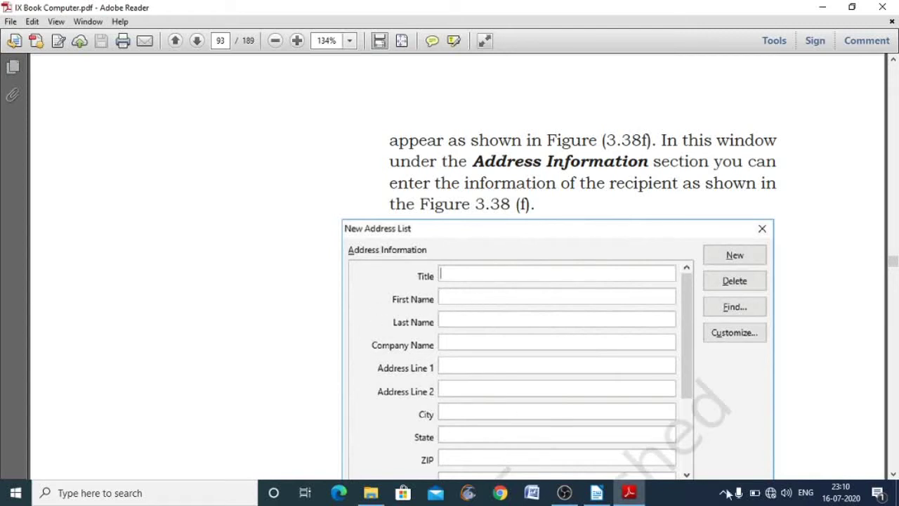
scroll(893, 474, "down", 10)
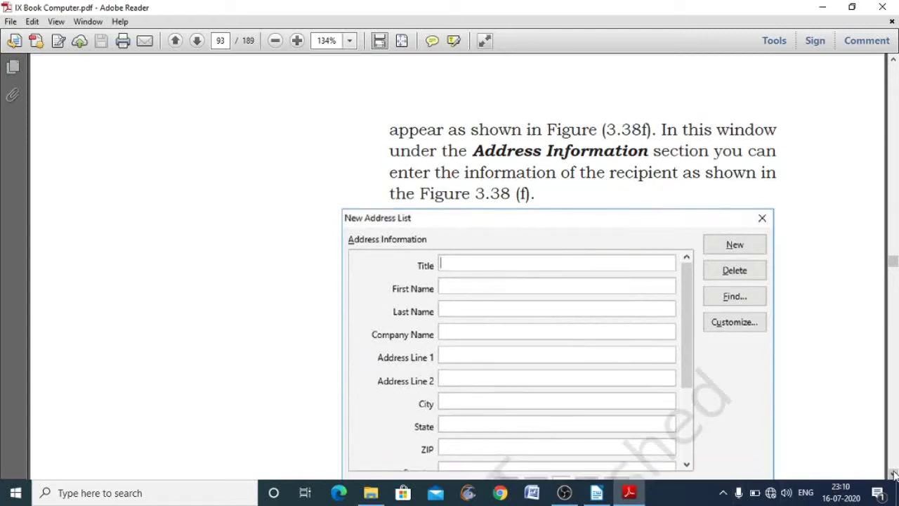
scroll(894, 474, "down", 3)
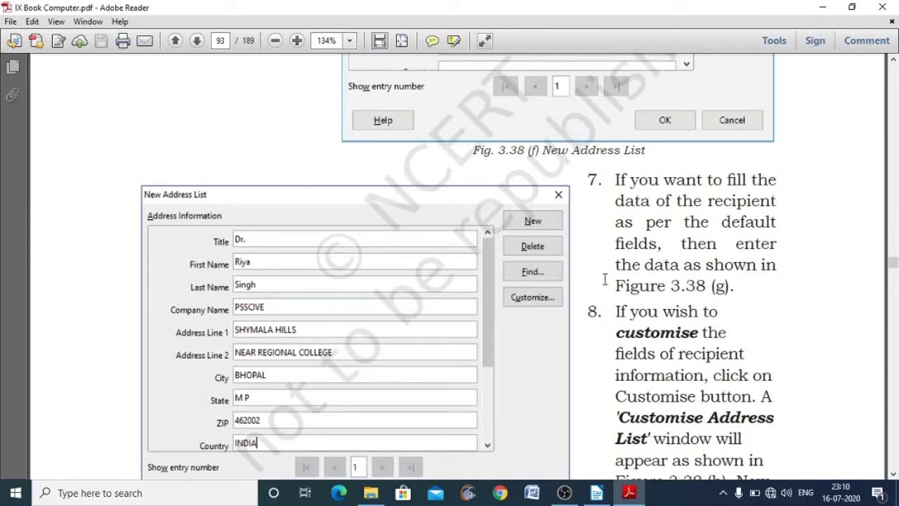
left_click(894, 474)
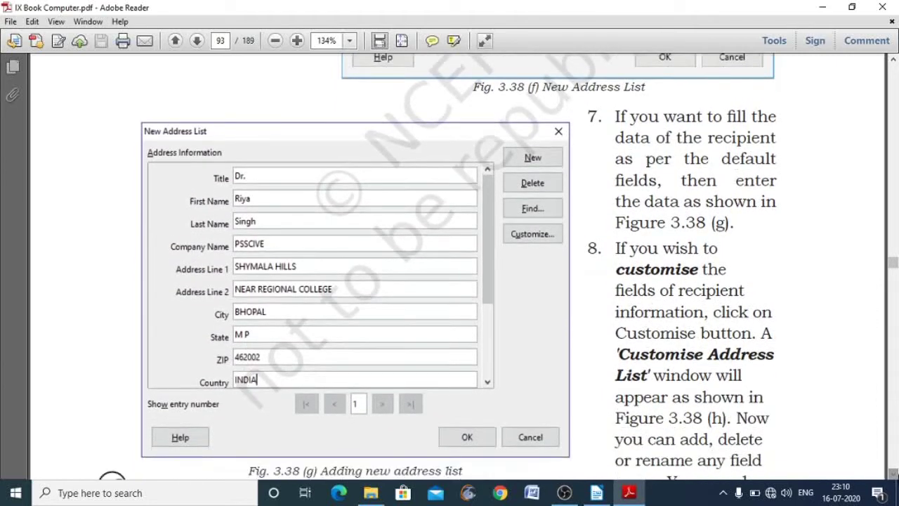
left_click(893, 474)
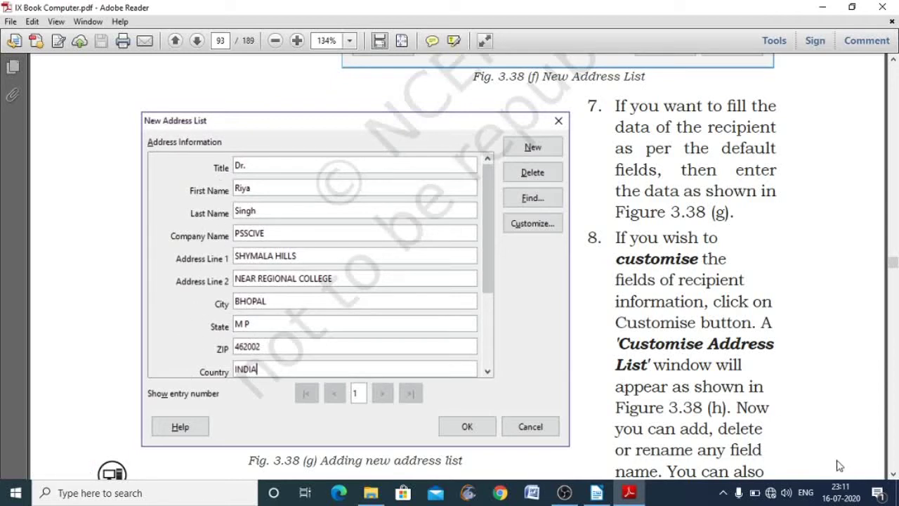
left_click(893, 473)
- Scroll to page 94's Fig. 3.38(h) and step 10 on saving the list as MyList.csv
scroll(893, 473, "down", 10)
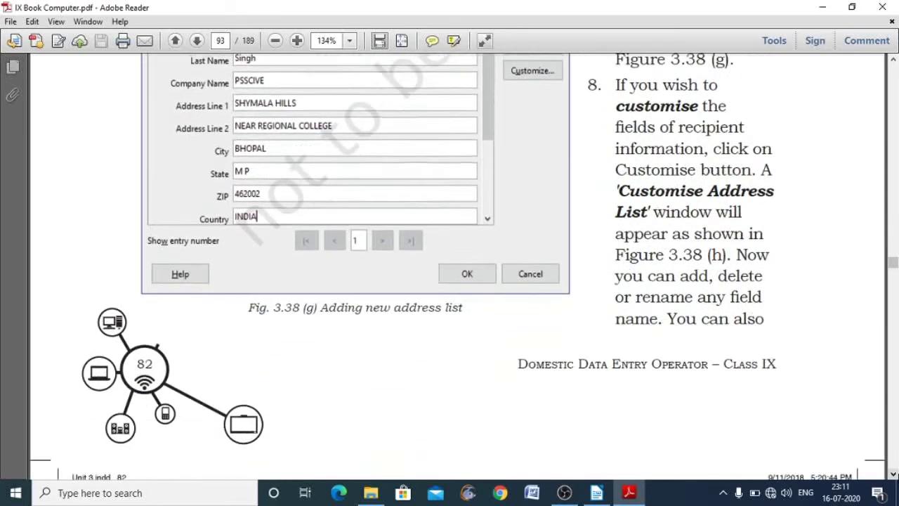
scroll(893, 474, "down", 7)
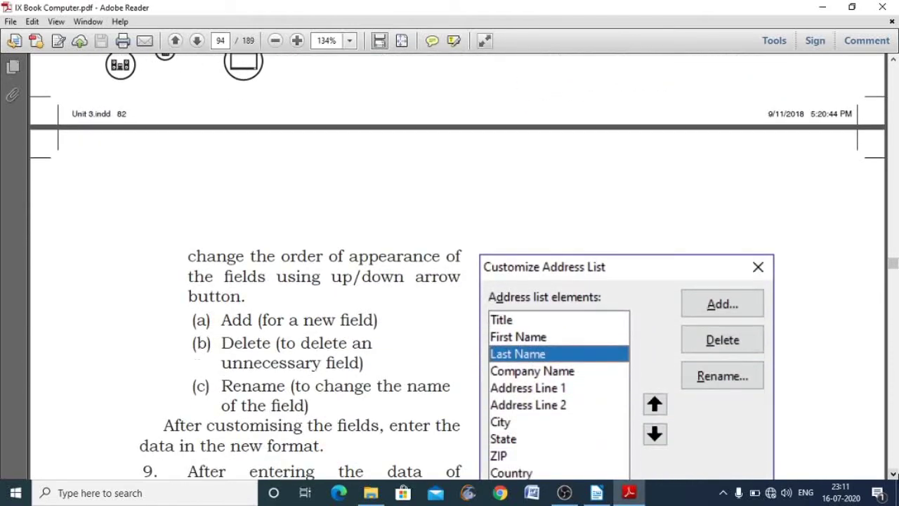
scroll(893, 473, "down", 3)
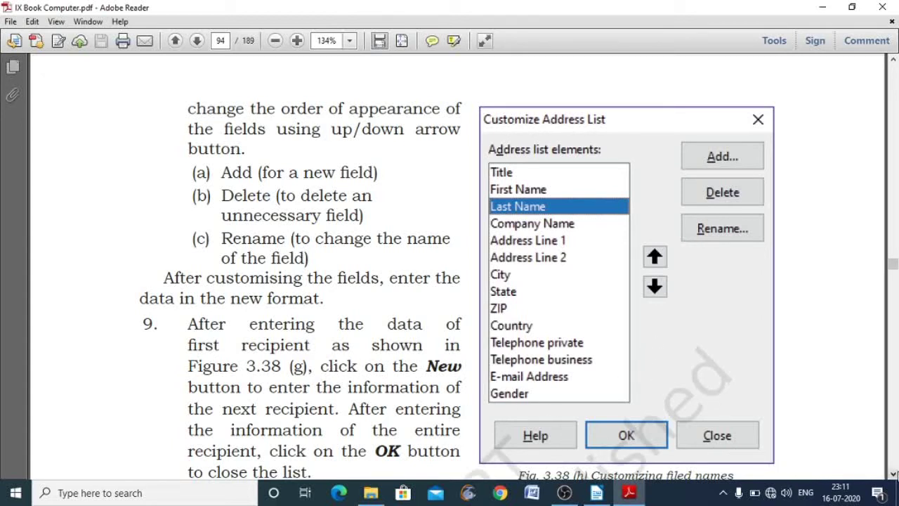
scroll(450, 266, "down", 5)
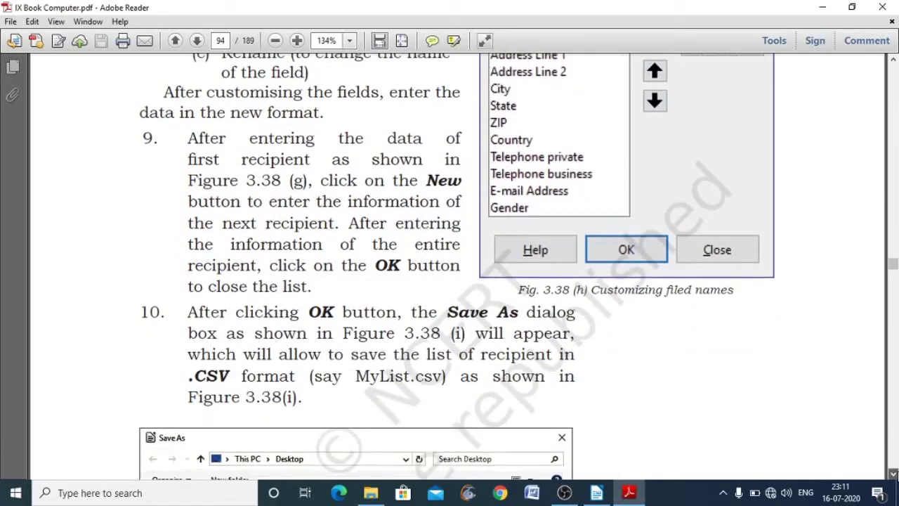
scroll(449, 267, "down", 4)
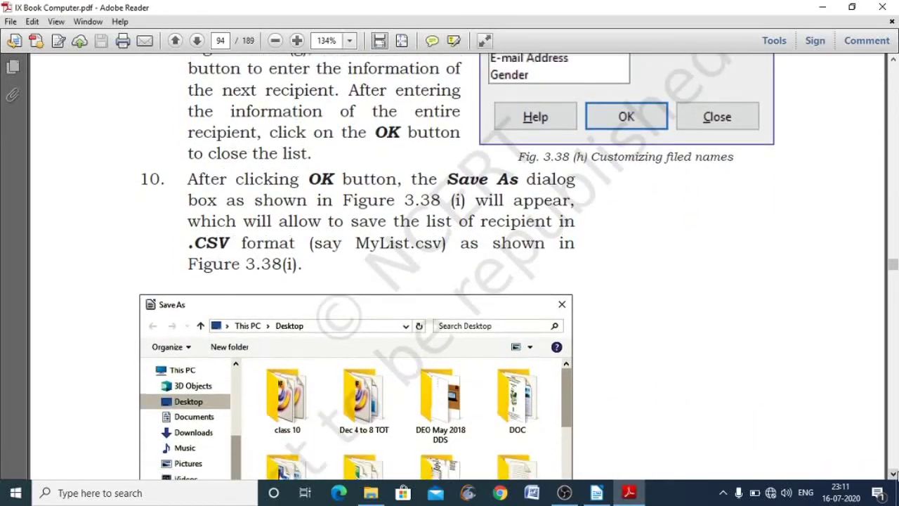
- Scroll to page 95's step 11 and the Select Address List figure showing MyList
scroll(449, 267, "down", 1)
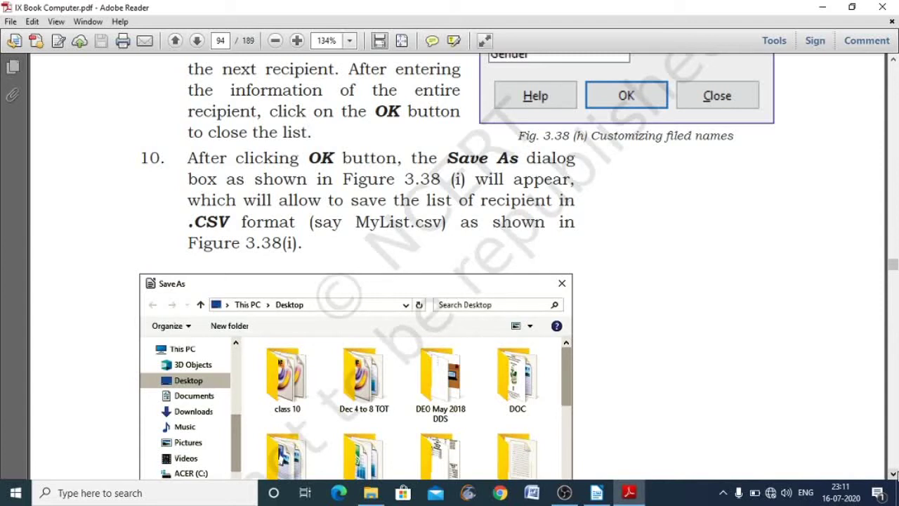
scroll(281, 457, "down", 2)
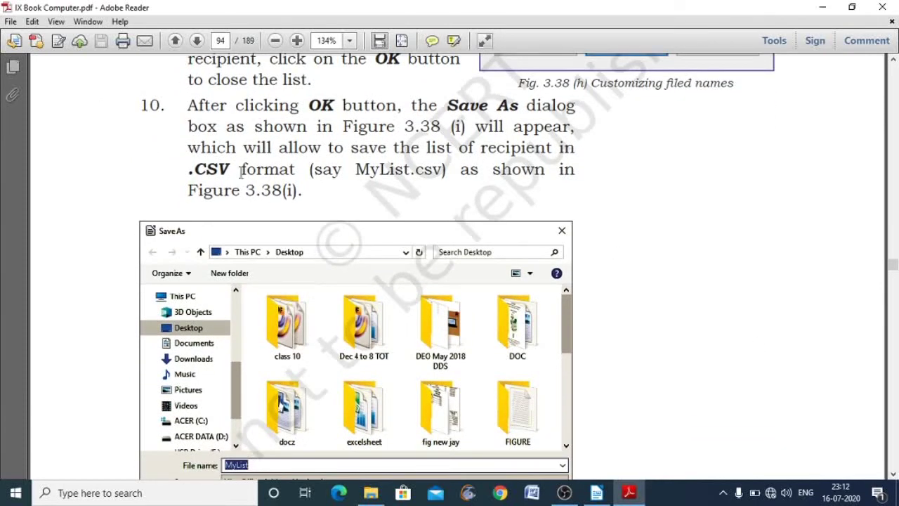
left_click(890, 474)
left_click(891, 474)
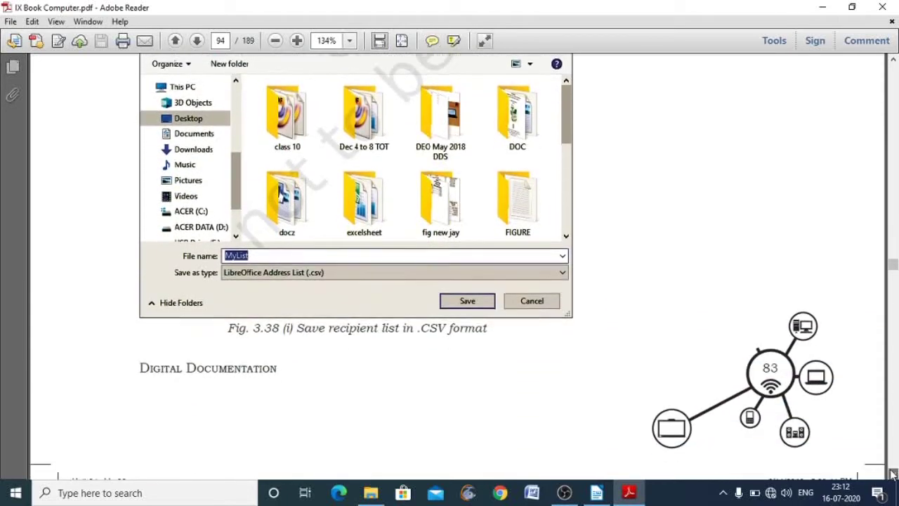
left_click(892, 474)
left_click(891, 473)
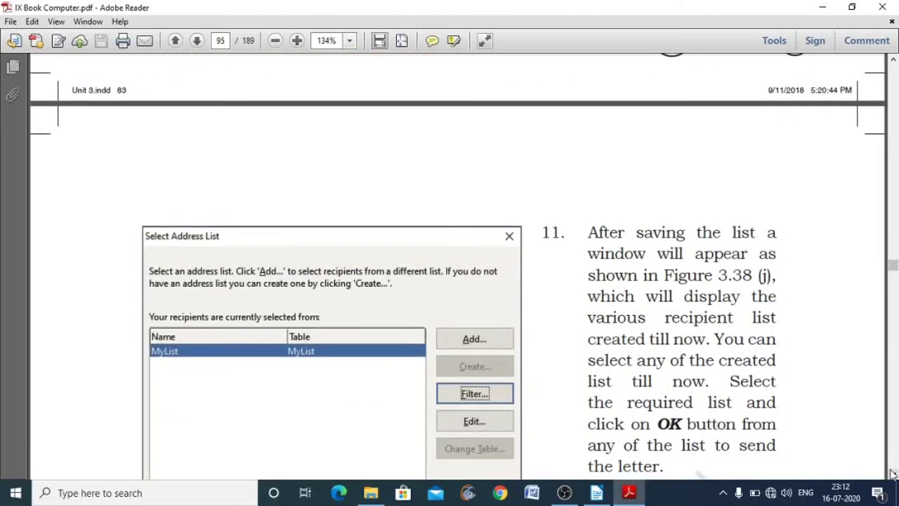
- Scroll down to step 12 and the top of Fig. 3.38(k) Insert Address Block
left_click(892, 474)
left_click(891, 474)
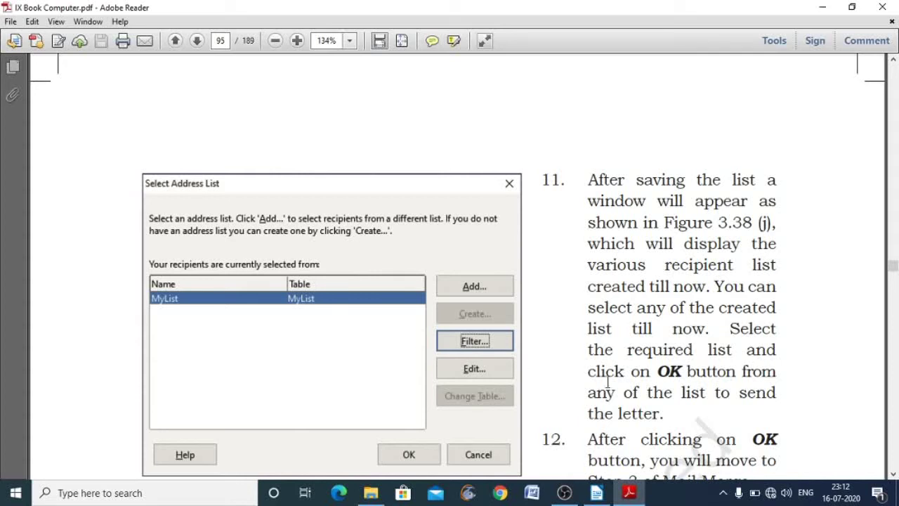
left_click(893, 473)
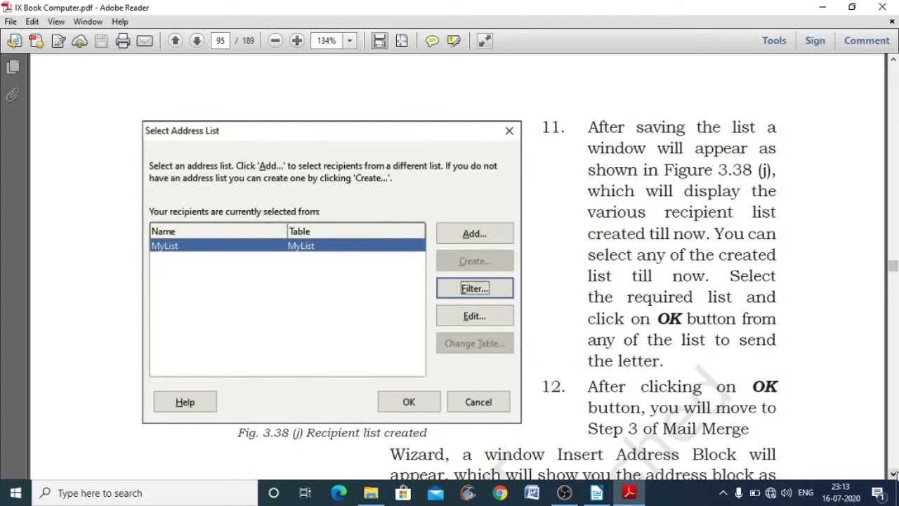
left_click(893, 473)
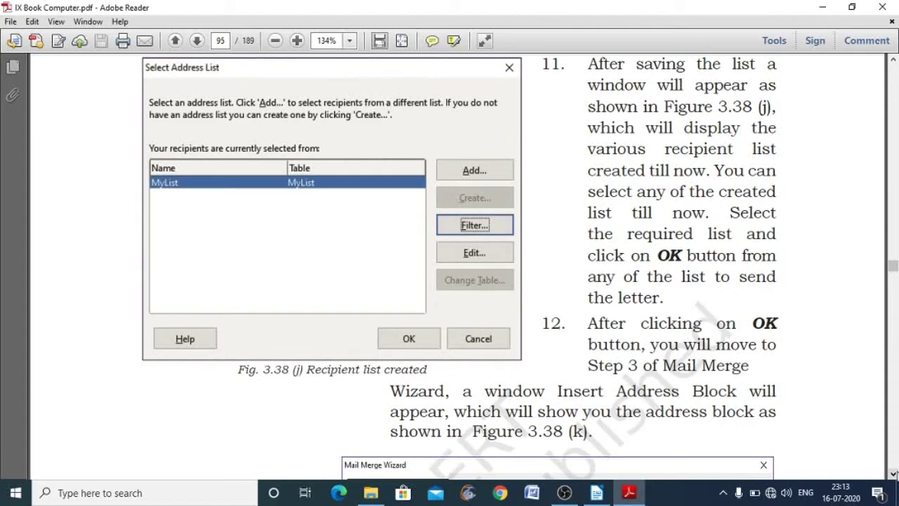
left_click(893, 473)
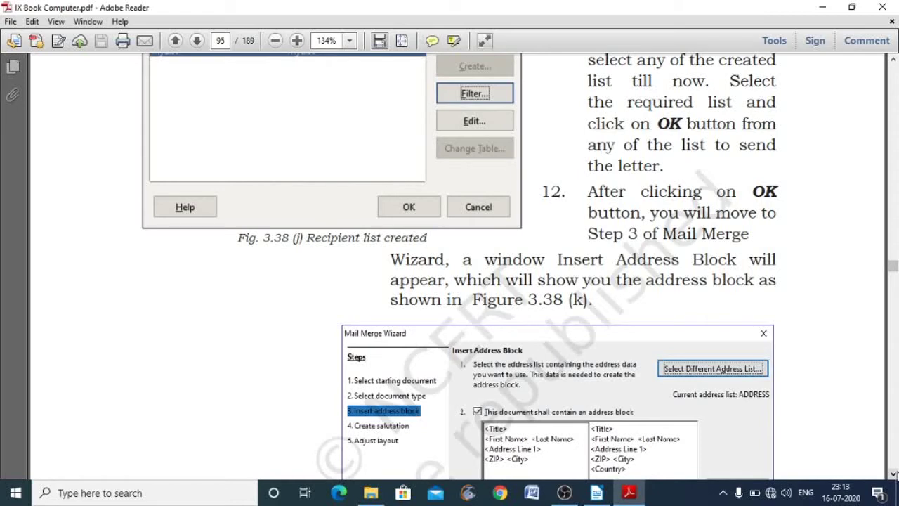
- Scroll past the Fig. 3.38(k) caption to step 13 about the Create Salutation window
left_click(893, 474)
left_click(893, 473)
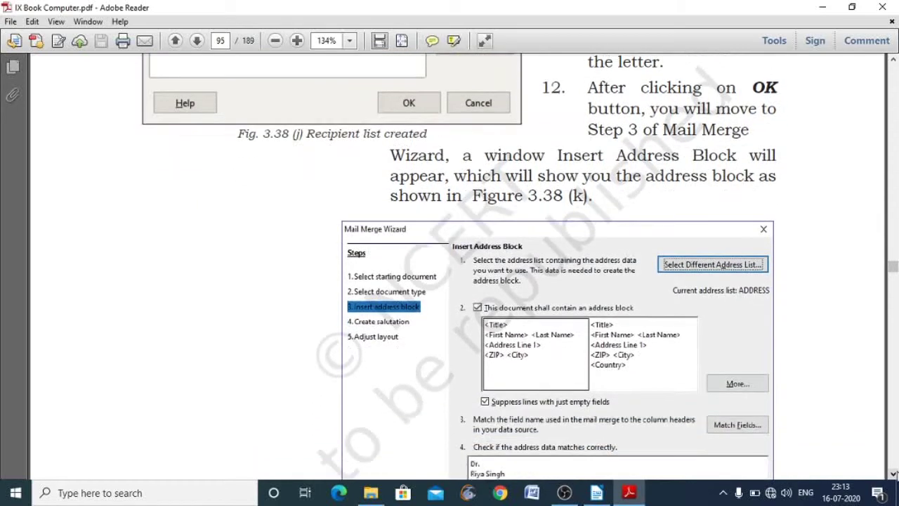
left_click(892, 474)
left_click(892, 474)
left_click(893, 473)
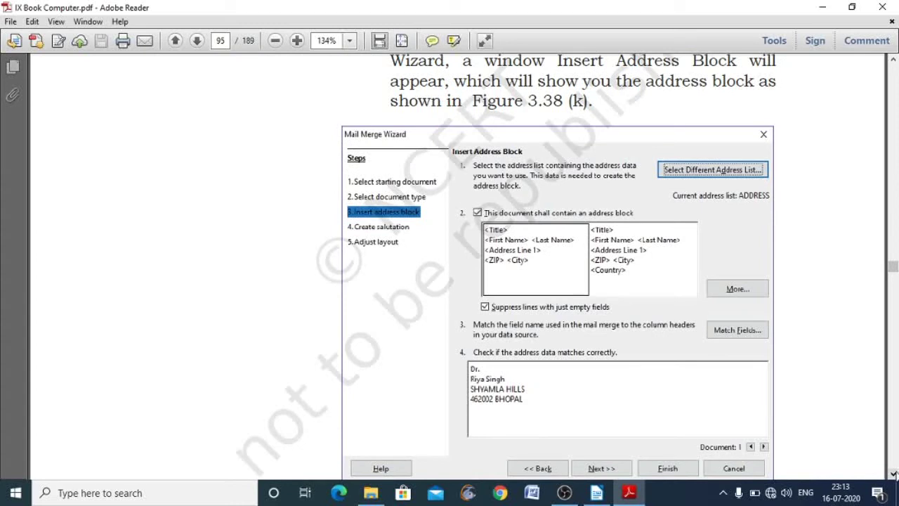
left_click(892, 473)
left_click(893, 473)
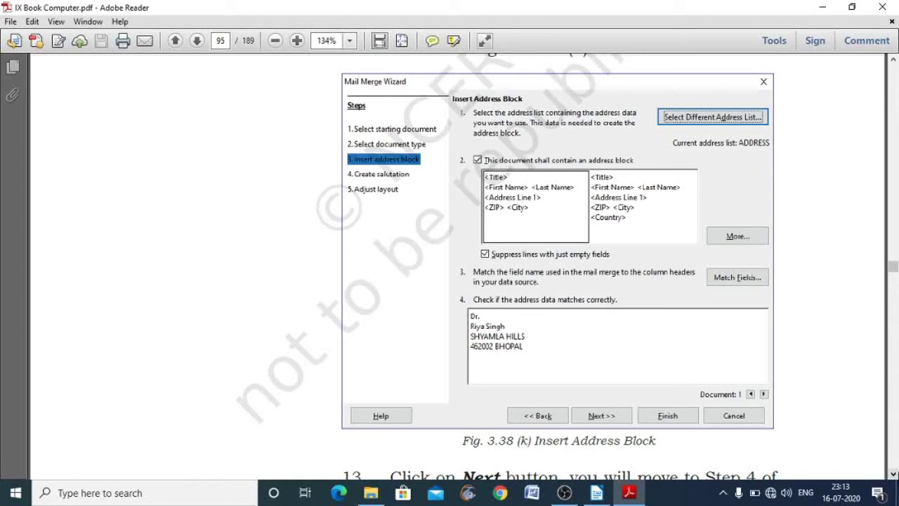
left_click(892, 473)
left_click(893, 474)
left_click(893, 473)
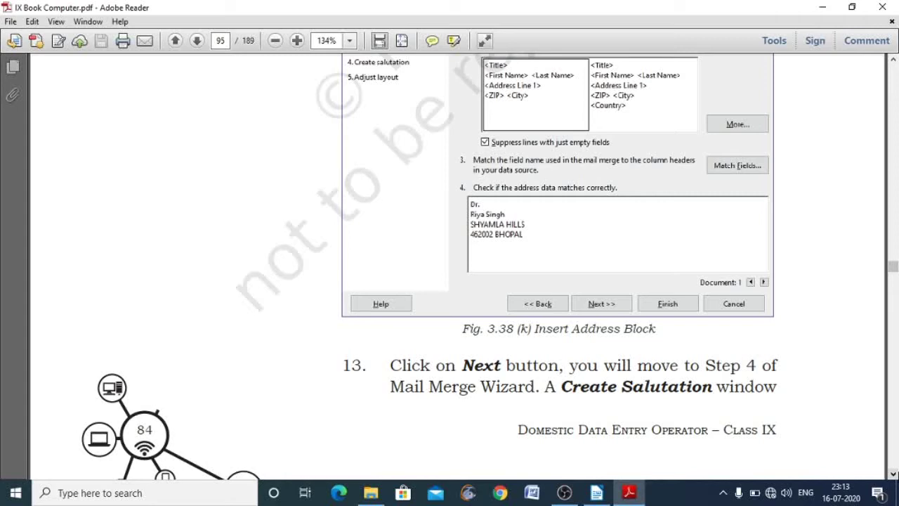
scroll(456, 267, "down", 10)
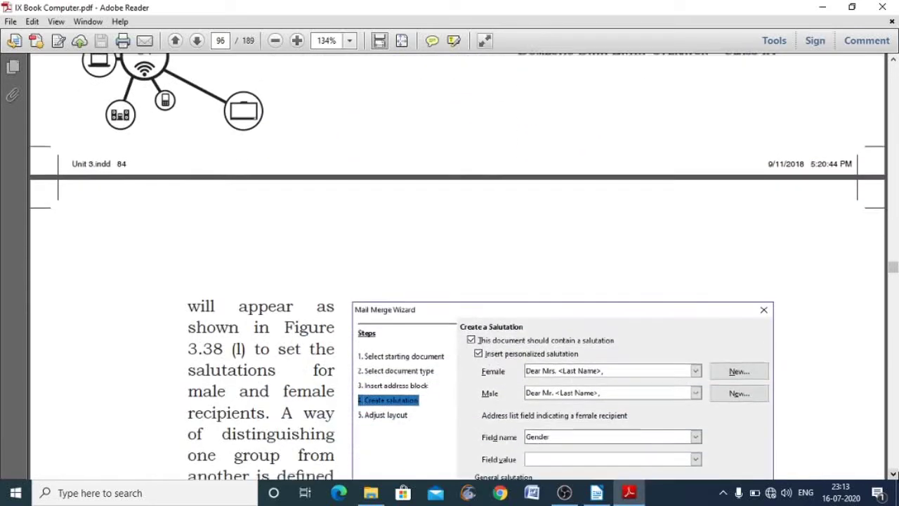
- Scroll page 96 to Fig. 3.38(l) Create salutation and the gender-based salutation explanation
scroll(456, 266, "down", 1)
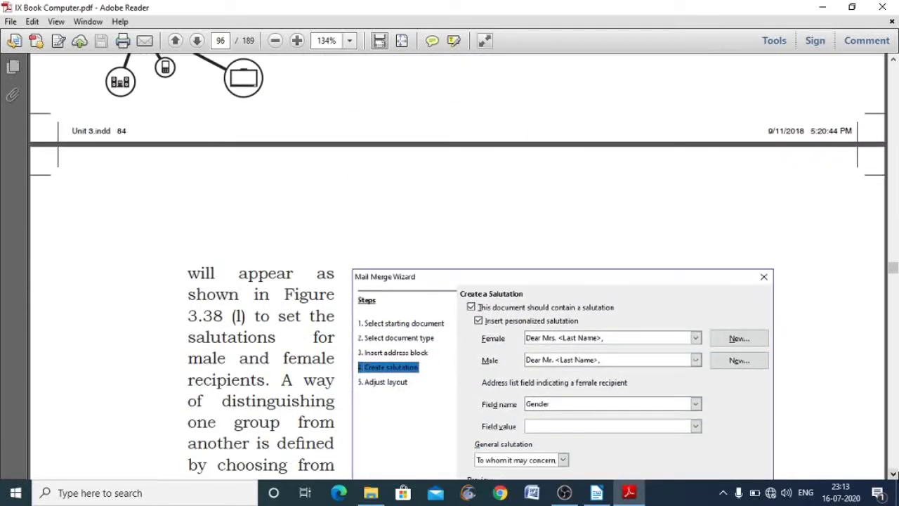
scroll(456, 266, "down", 2)
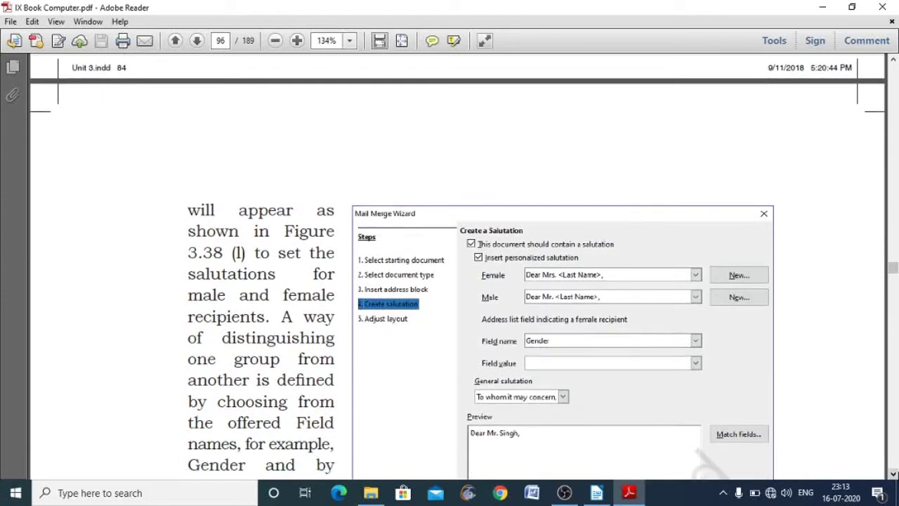
scroll(614, 246, "down", 1)
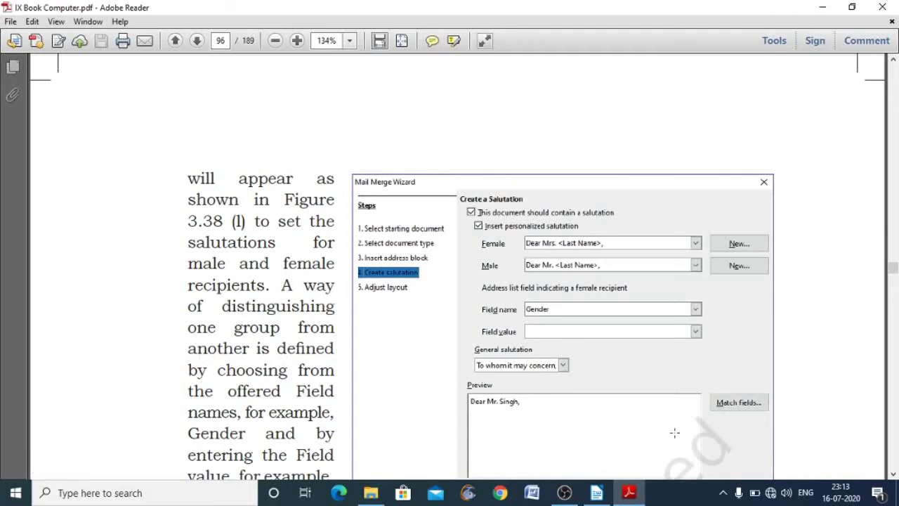
left_click(894, 474)
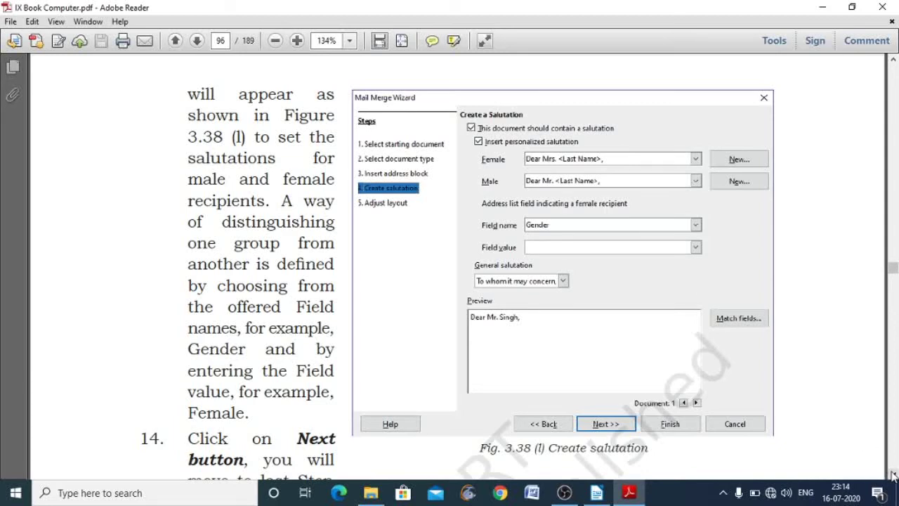
left_click_drag(892, 474, 892, 474)
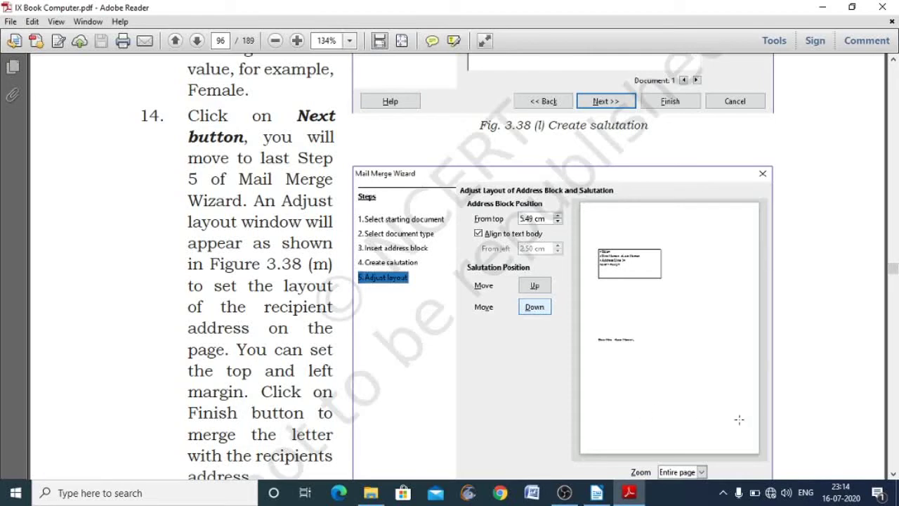
- Scroll to page 97's Fig. 3.38(n) Letter with mail merge toolbar beside step 16
left_click(894, 474)
left_click(893, 474)
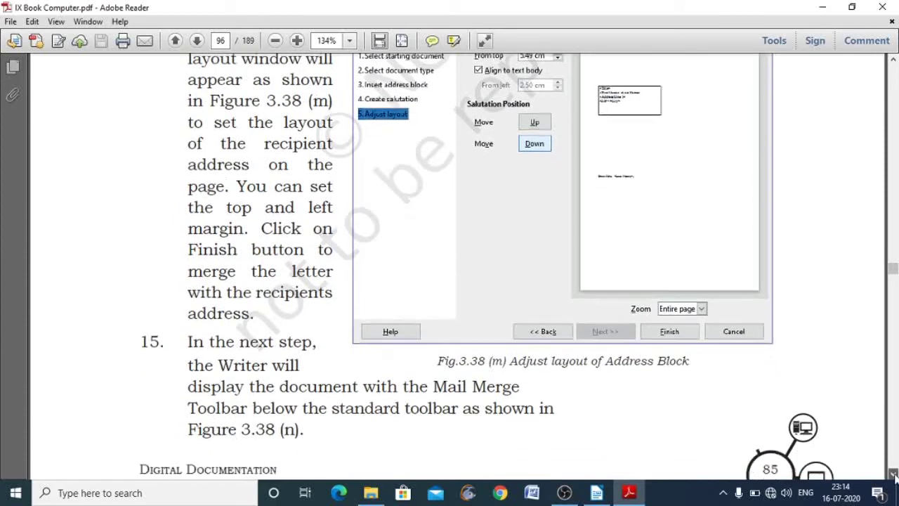
left_click(894, 474)
left_click(894, 474)
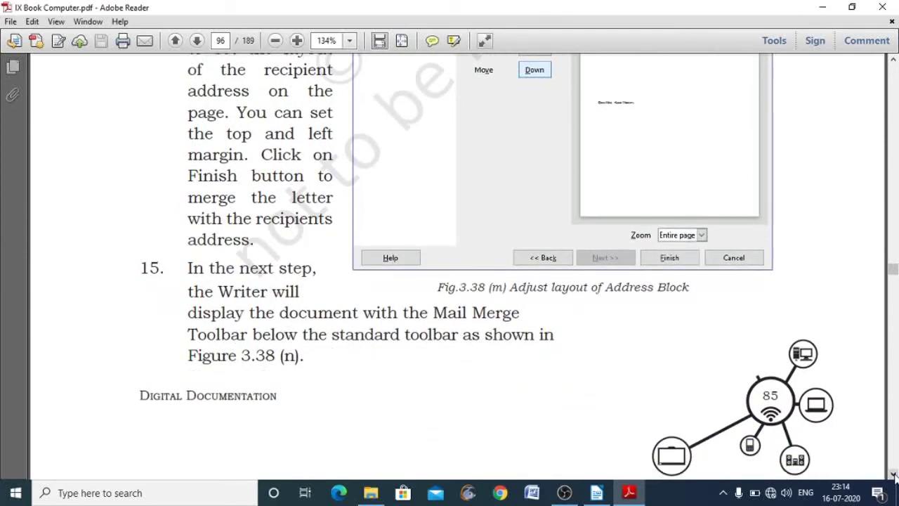
left_click(894, 474)
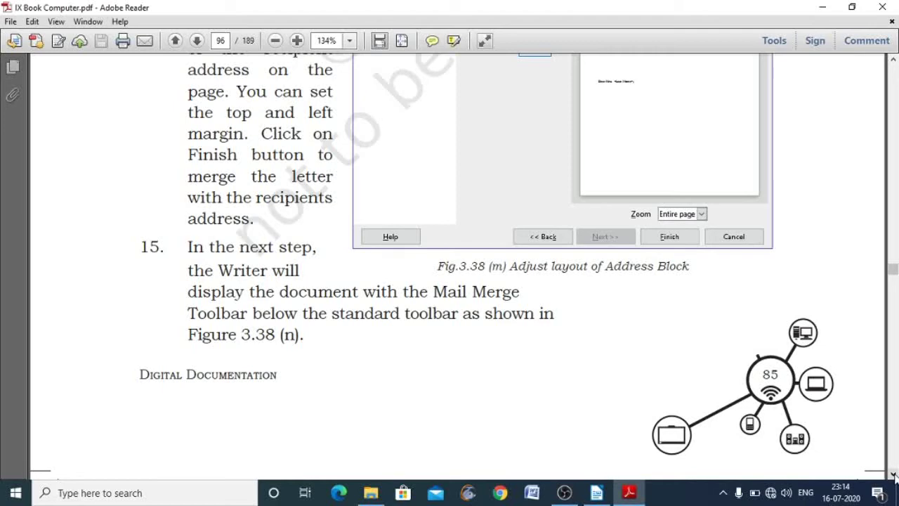
left_click(894, 476)
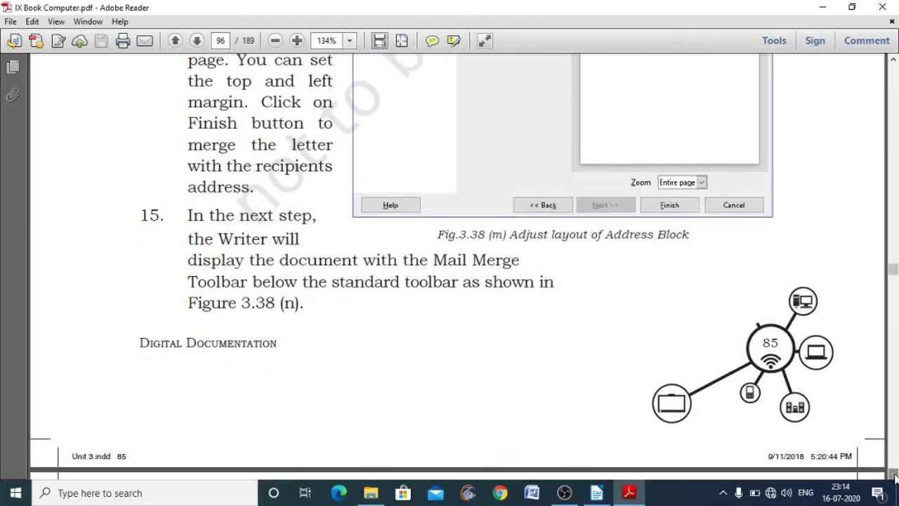
left_click(894, 475)
left_click(894, 475)
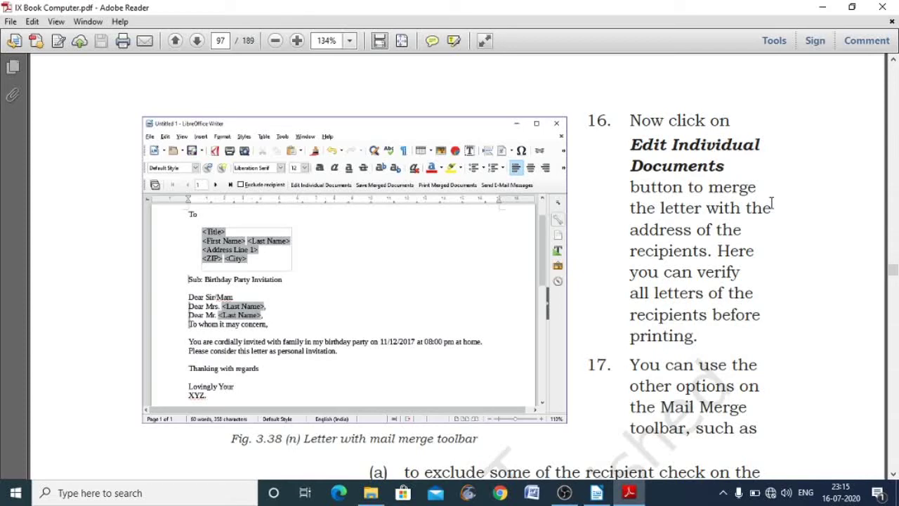
- Scroll past the merge options to page 98's Let's Practice 7 letter exercise
left_click_drag(894, 470, 894, 476)
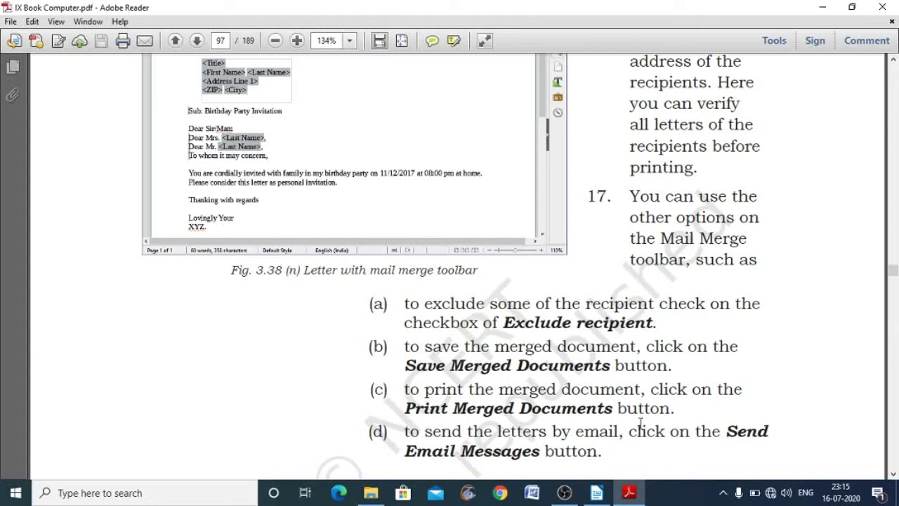
left_click(892, 475)
scroll(893, 475, "down", 10)
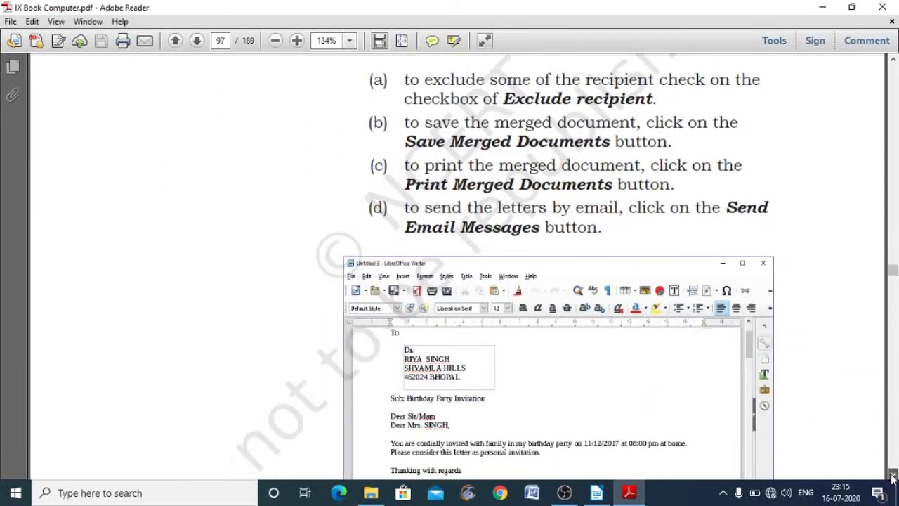
scroll(893, 475, "down", 10)
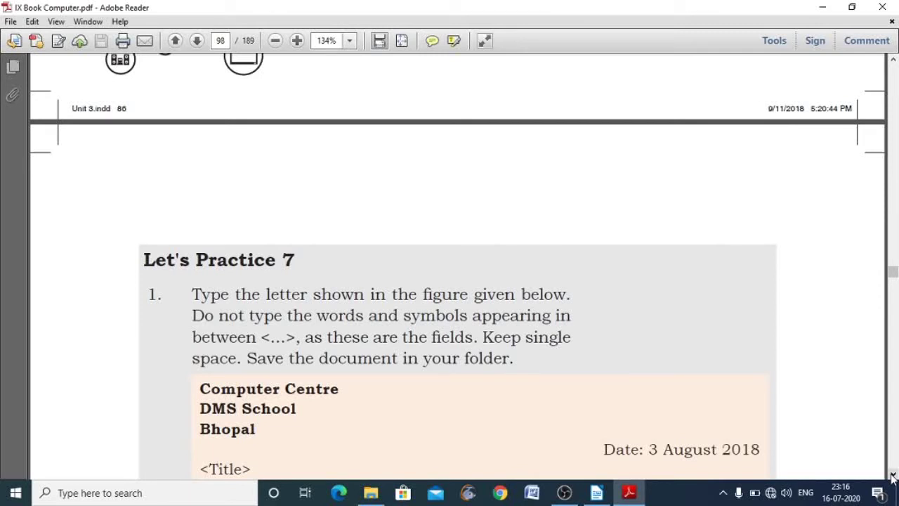
- Bring up the blank Writer document, maximize it, then minimize it again
left_click(599, 494)
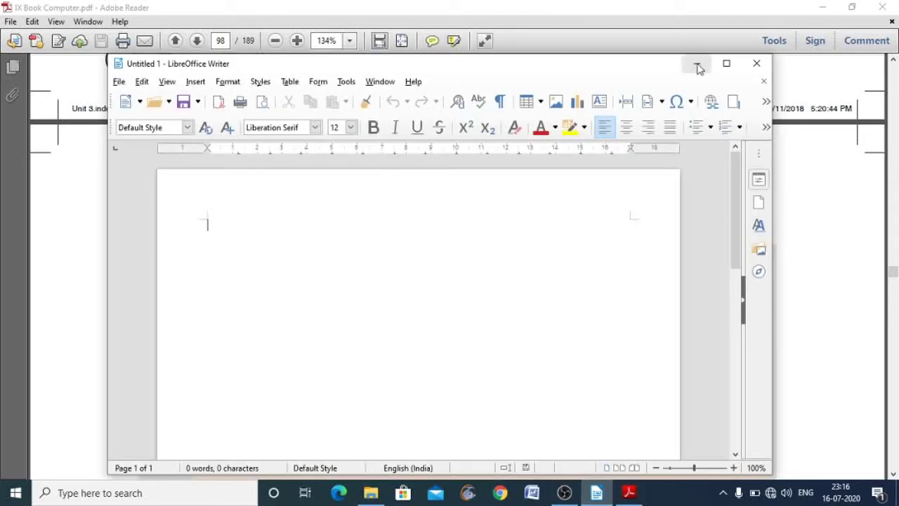
left_click(727, 65)
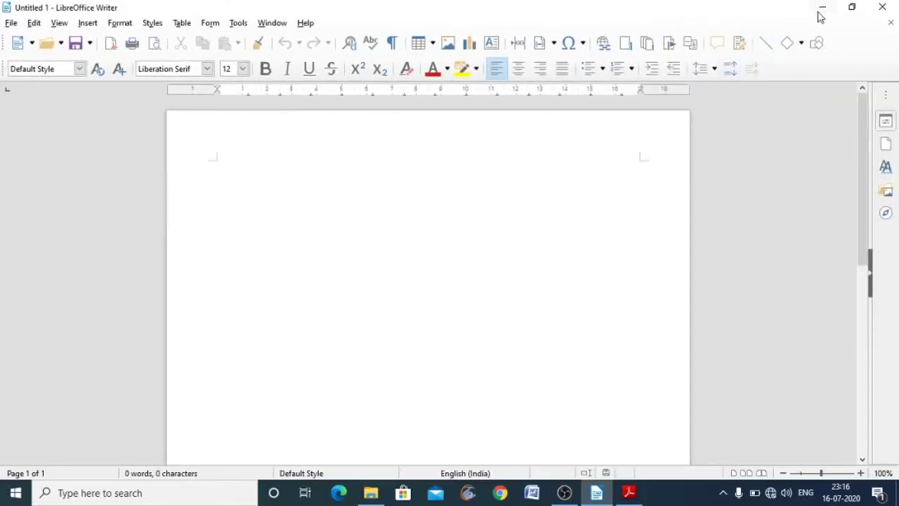
left_click(820, 8)
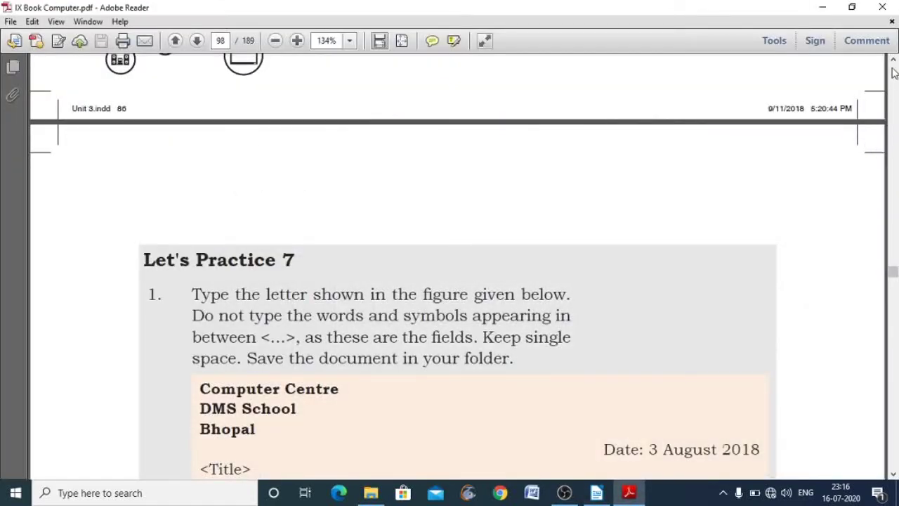
- Scroll the guide back up to page 91's Mail Merge Wizard step, then return to Writer
left_click(893, 62)
left_click_drag(893, 62, 893, 62)
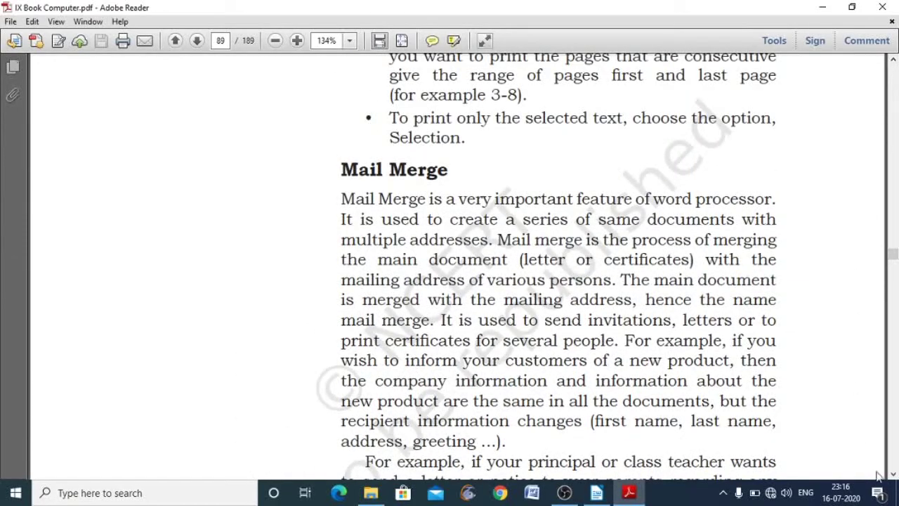
left_click_drag(893, 475, 893, 475)
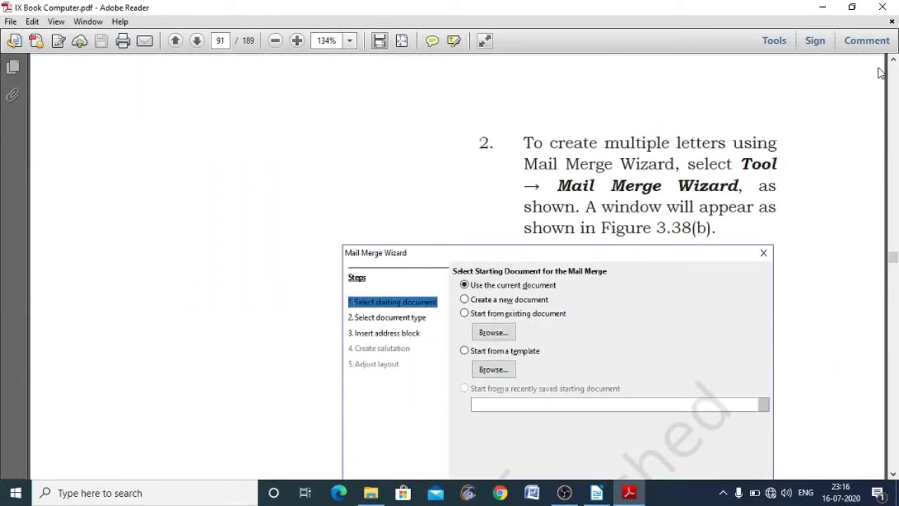
left_click(596, 493)
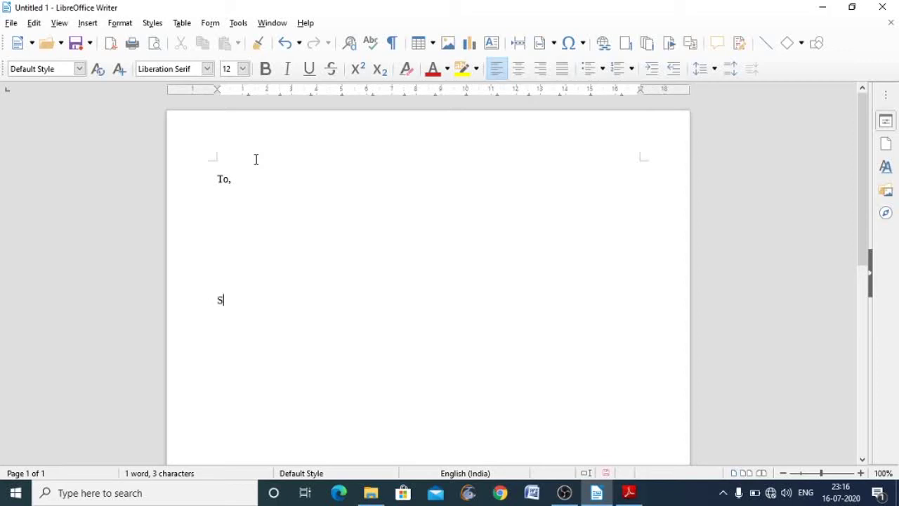
- Type the subject line 'Sub :- Annual function 2021' and the salutation 'Sir,'
type("i")
key("BackSpace")
key("BackSpace")
type("ub :- A")
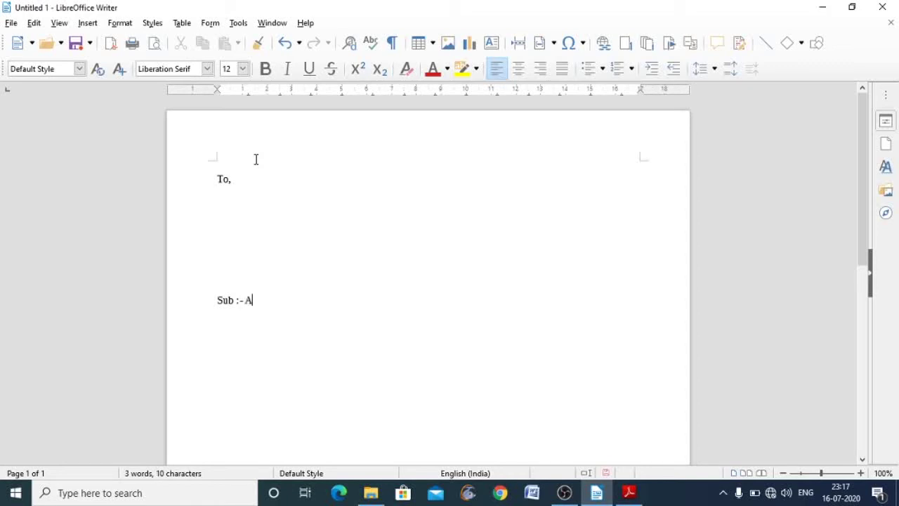
type("nnual function")
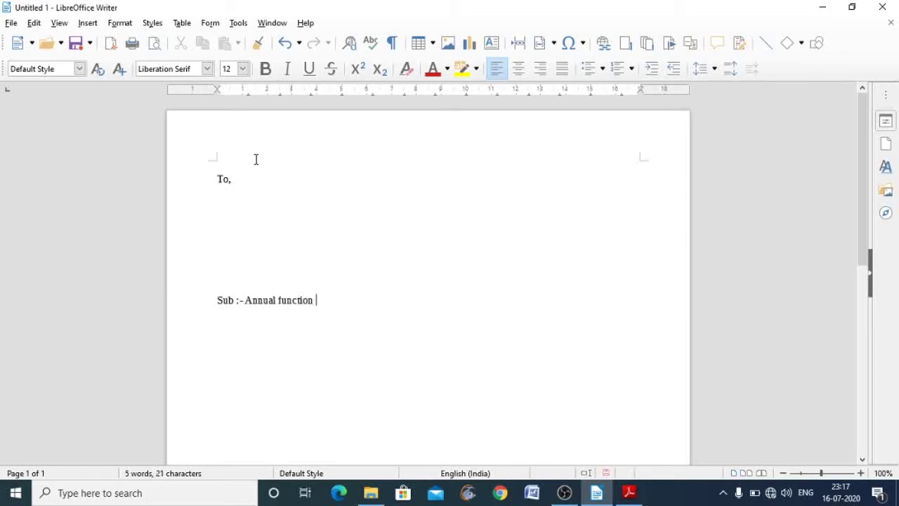
type(" 2021")
key("Return")
type("Sor")
key("BackSpace")
key("BackSpace")
type("ir,")
key("Return")
- Begin the body with 'You are invited', fixing 'invitated' through the spelling suggestions
type("You")
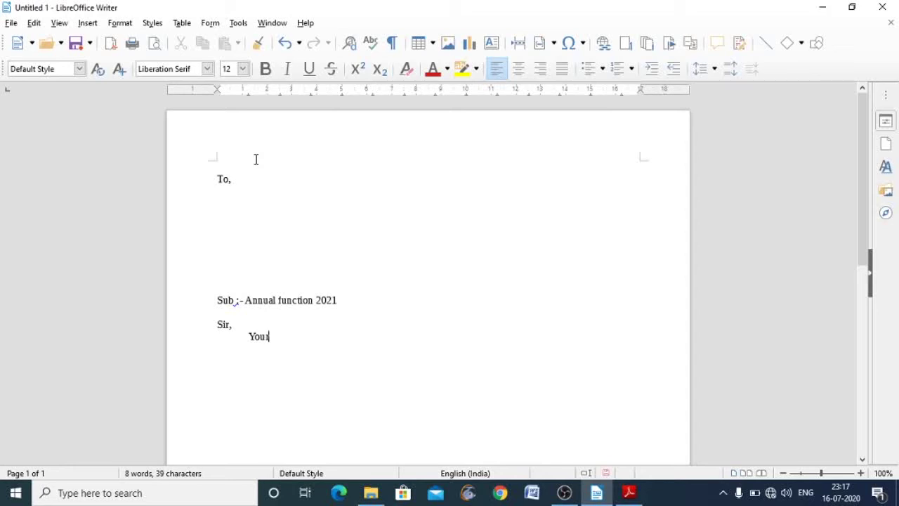
key("BackSpace")
type("are invita")
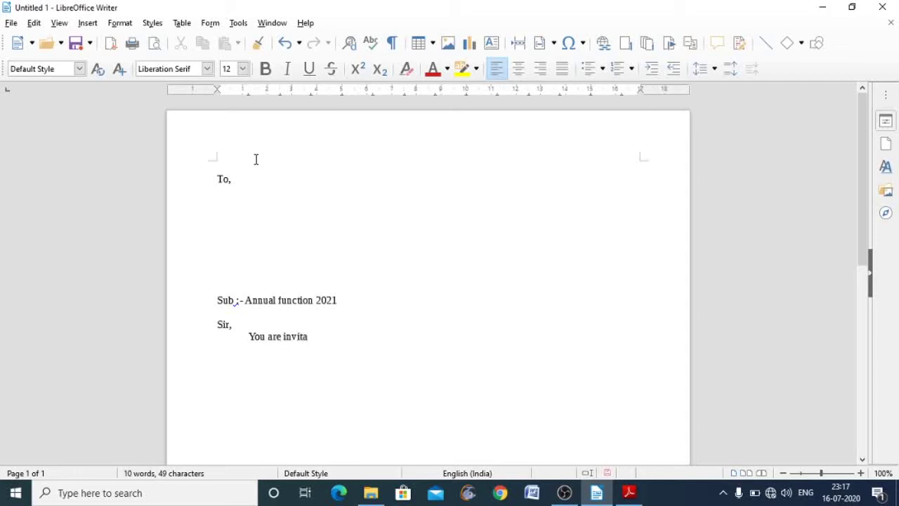
type("ted")
left_click(299, 340)
right_click(298, 340)
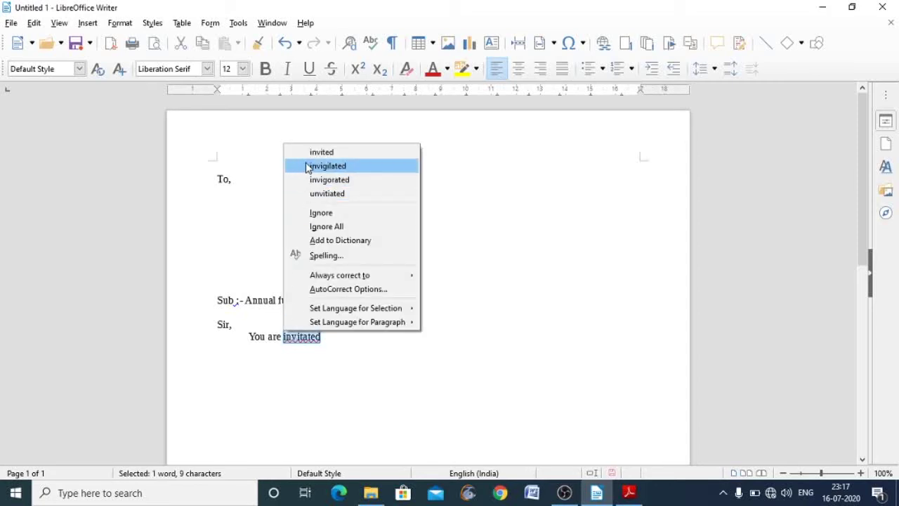
left_click(321, 153)
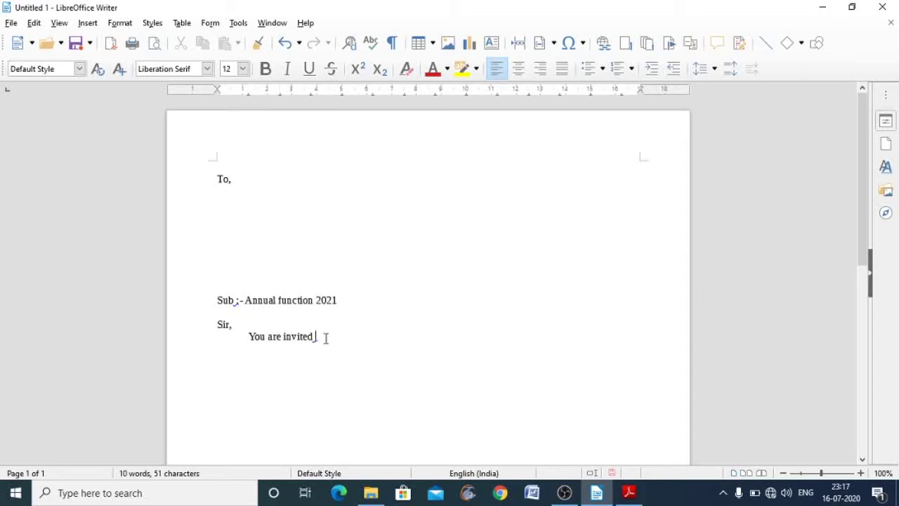
- Finish the sentence 'for the annual function of the school which is on 21st April 2021.'
type("for the ann")
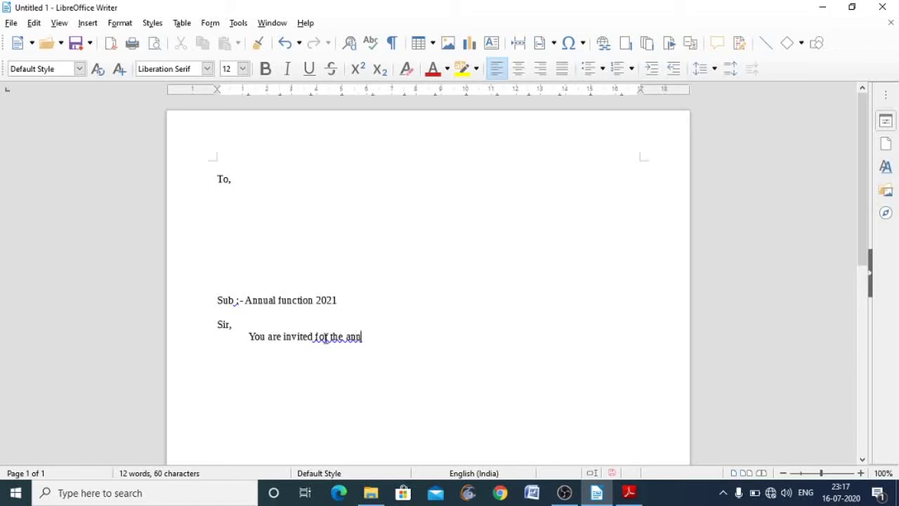
type("ual s")
key("BackSpace")
type("funtion")
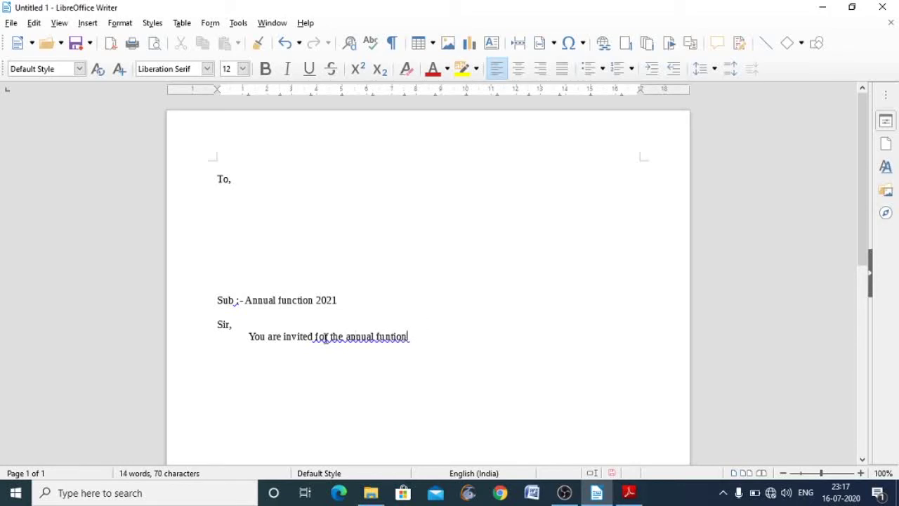
type(" df")
key("BackSpace")
key("BackSpace")
key("BackSpace")
key("BackSpace")
key("BackSpace")
key("BackSpace")
key("BackSpace")
type("c")
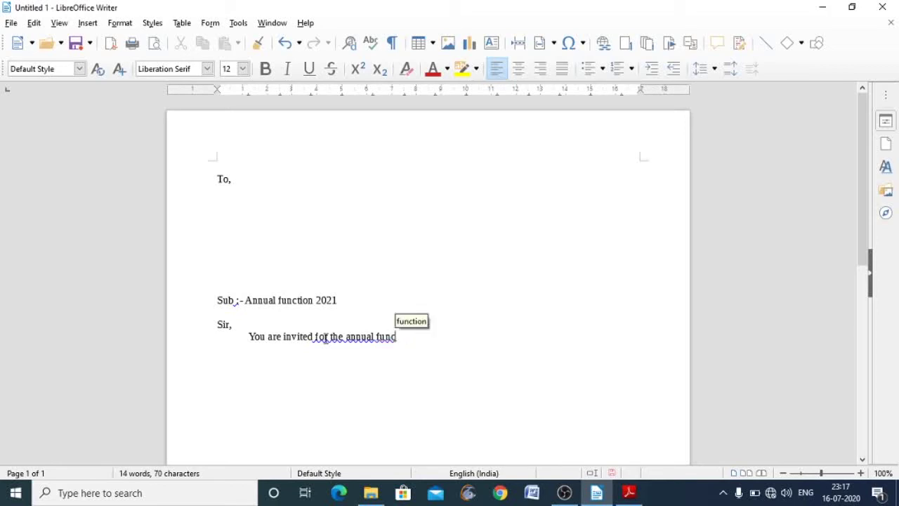
type("tion ")
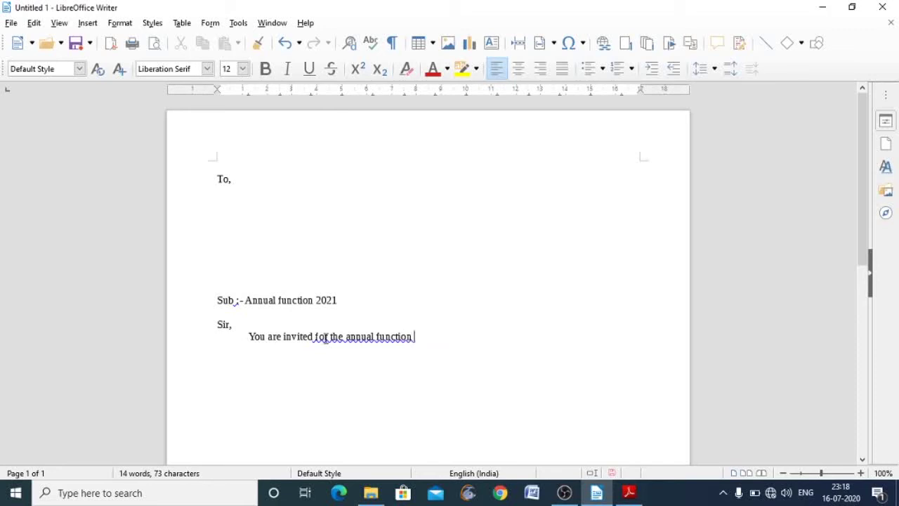
type("of the ")
type("th")
key("BackSpace")
key("BackSpace")
type("school")
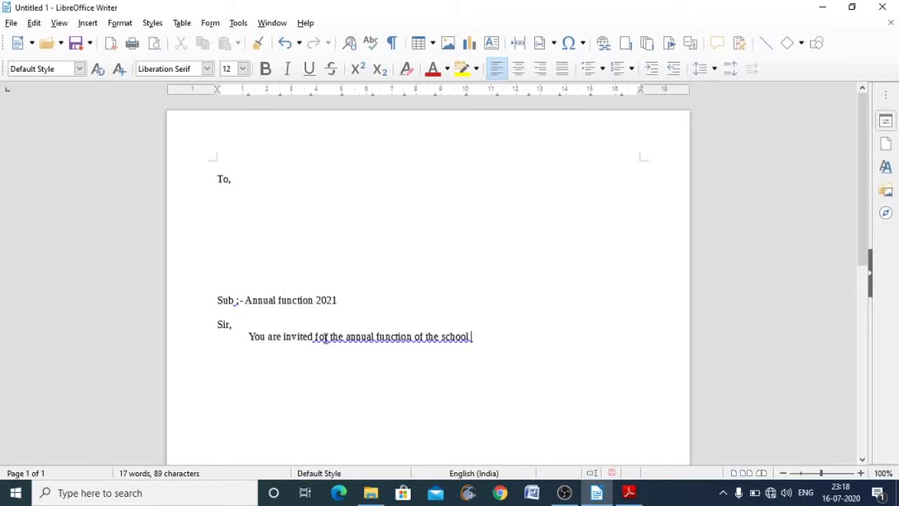
type(" which is on")
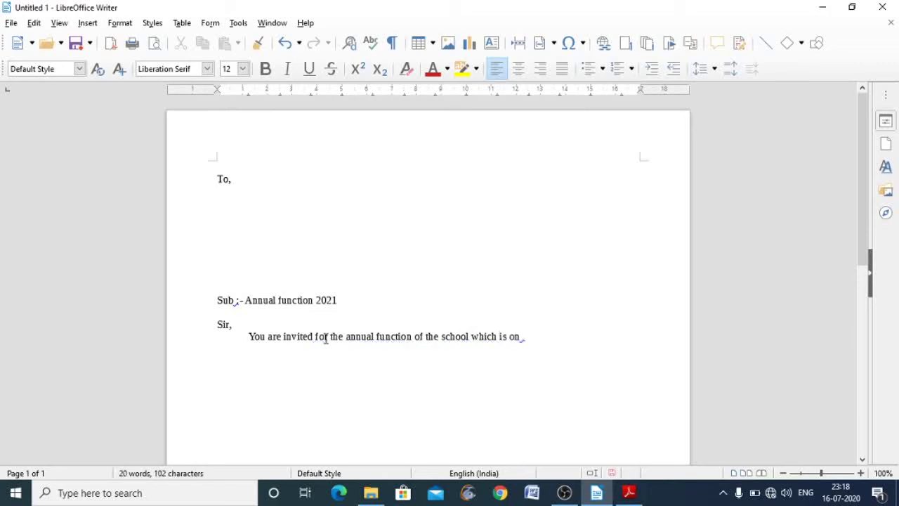
type(" 21st April 2")
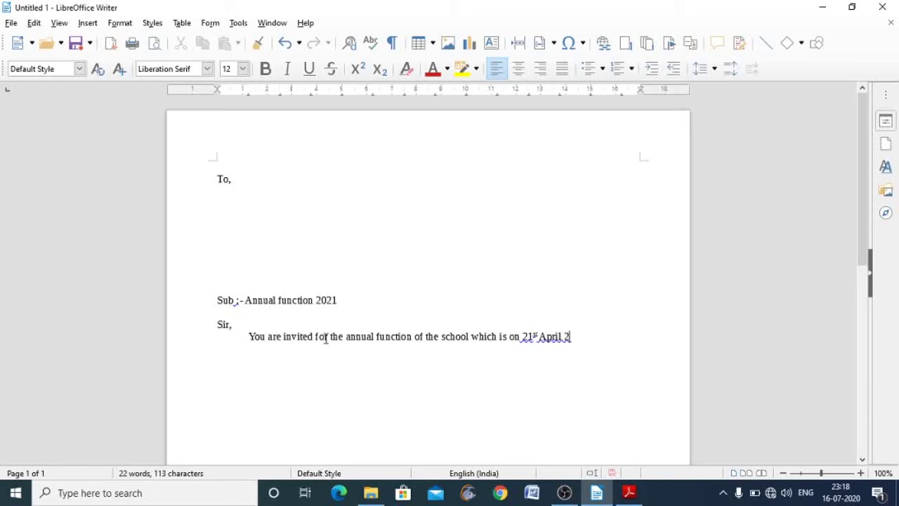
type("021.")
key("Return")
key("Return")
- Add the indented sign-off 'Principal, Gyan Deep Public School' and insert 'held' after 'which is'
key("Tab")
key("Tab")
key("Tab")
key("Tab")
key("Tab")
key("Tab")
key("Tab")
key("Tab")
key("Tab")
key("Tab")
key("BackSpace")
type("Princiapl")
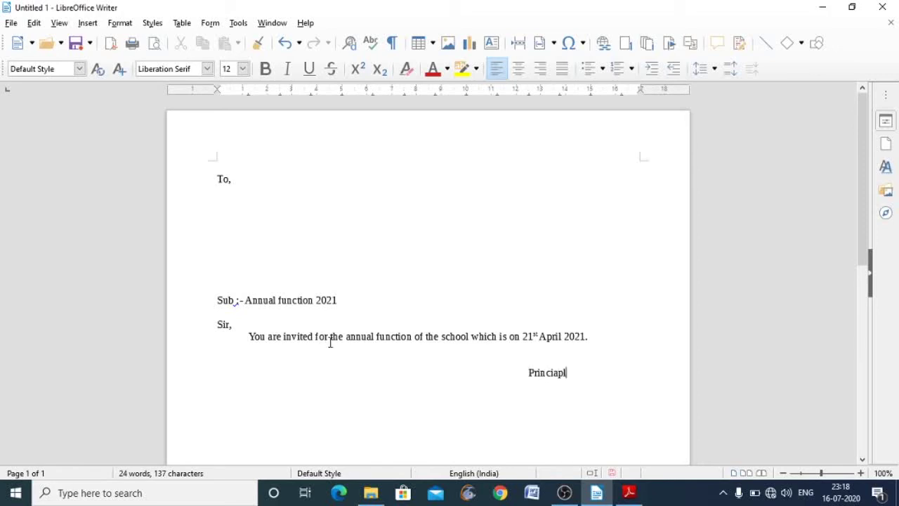
key("BackSpace")
key("BackSpace")
key("BackSpace")
key("BackSpace")
type("ipal")
key("Return")
key("Tab")
key("Tab")
key("Tab")
key("Tab")
type("Gyan Deep Pu")
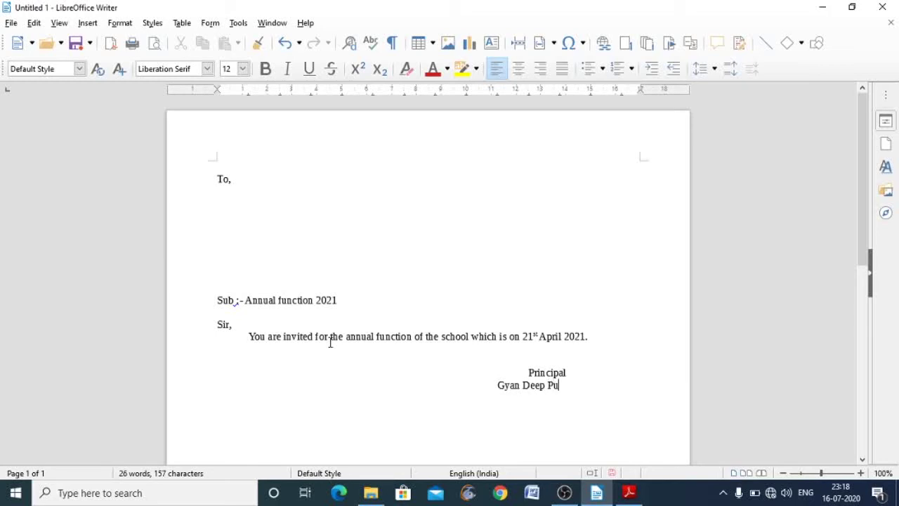
type("blic School")
left_click(505, 336)
type("hel")
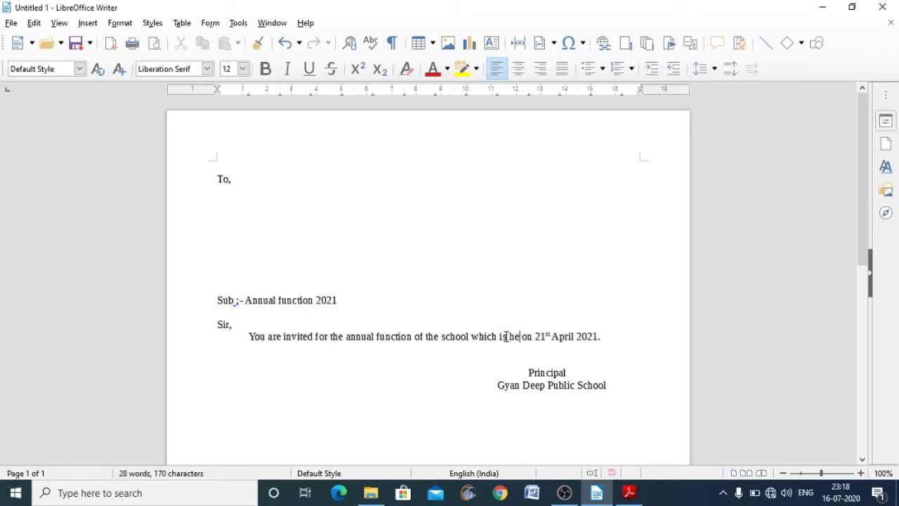
type("d")
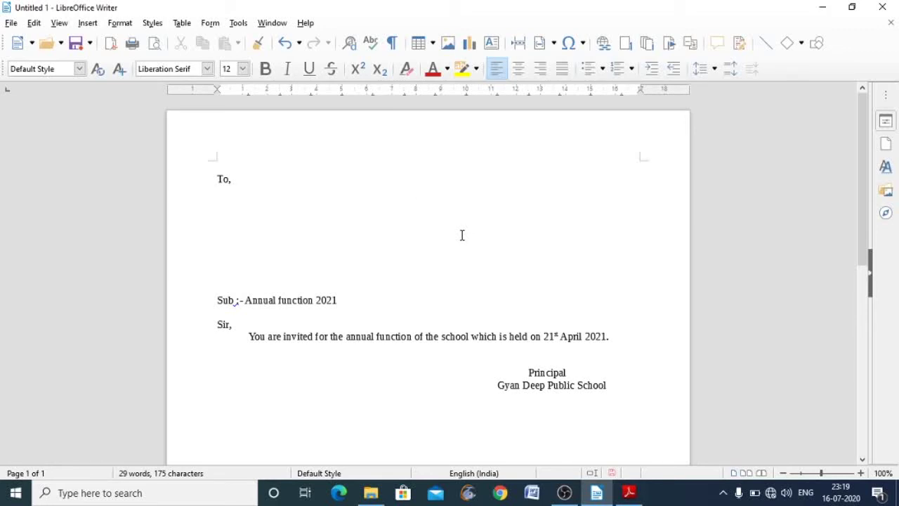
- Launch the Mail Merge Wizard on the current document with Letter type, reaching Insert Address Block
left_click(237, 26)
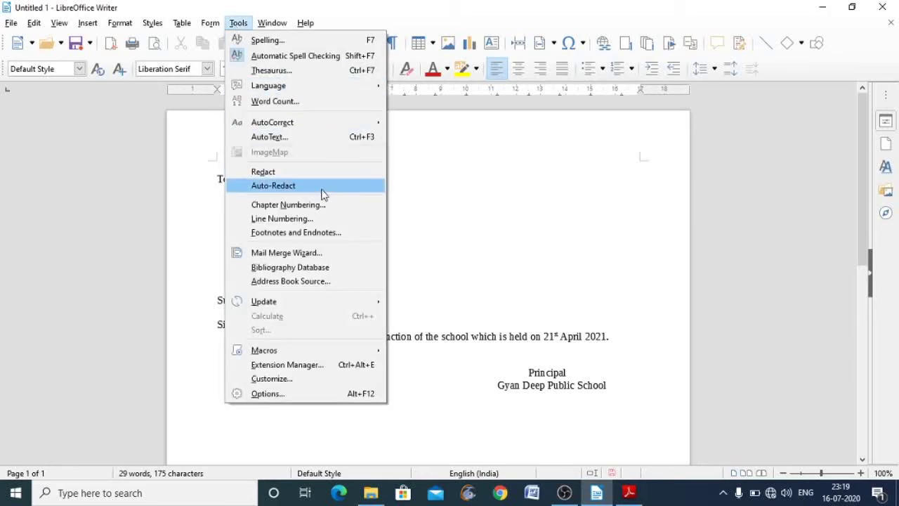
key("Escape")
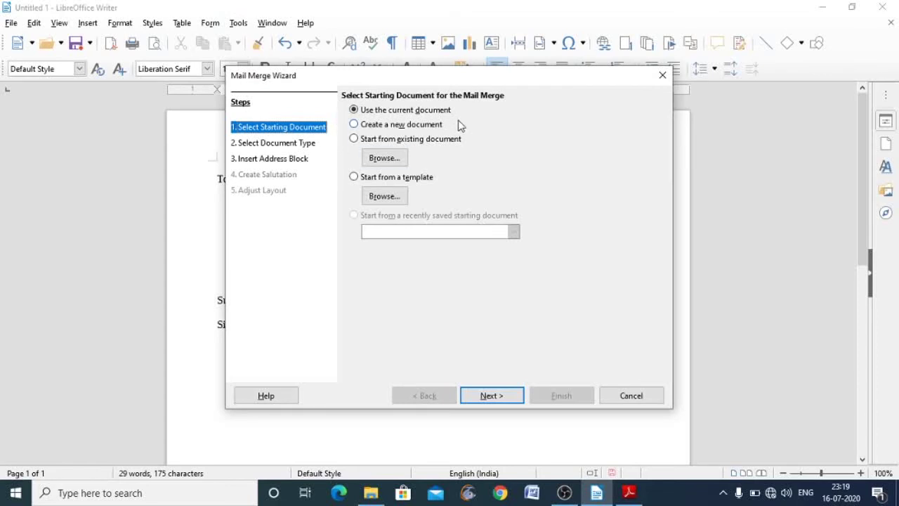
left_click(502, 397)
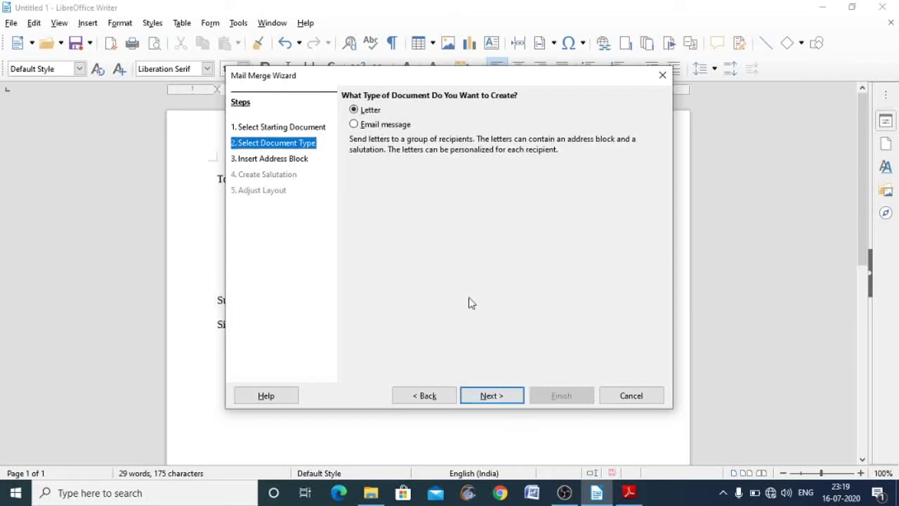
left_click(495, 396)
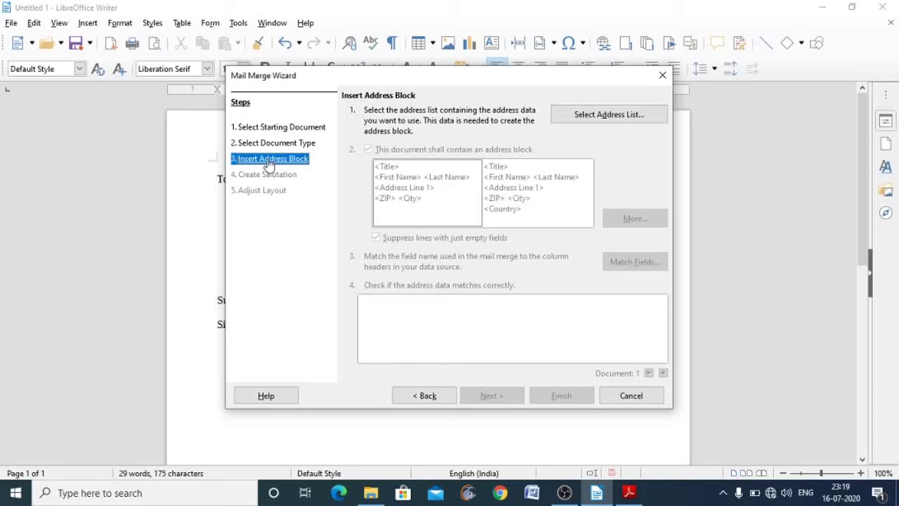
- Scroll the textbook PDF to Fig. 3.38 (c) and step 5, then return to Writer
mouse_move(639, 497)
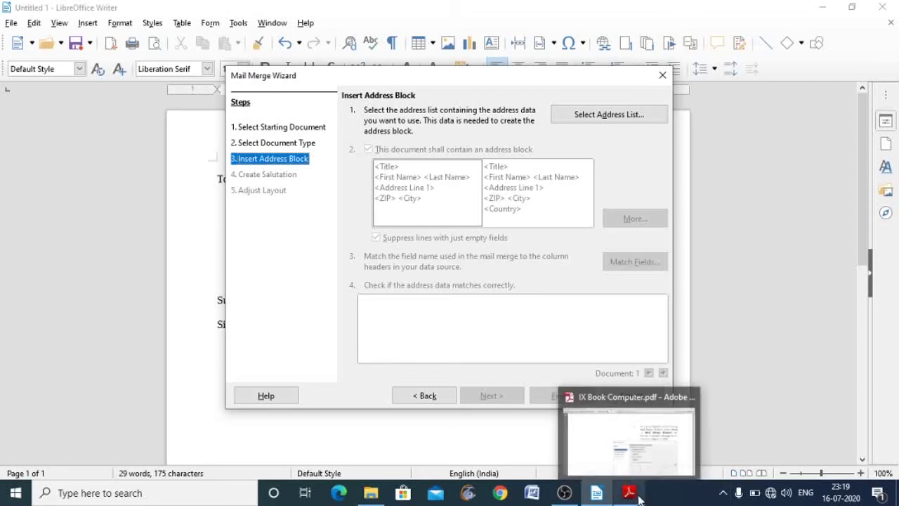
left_click(629, 439)
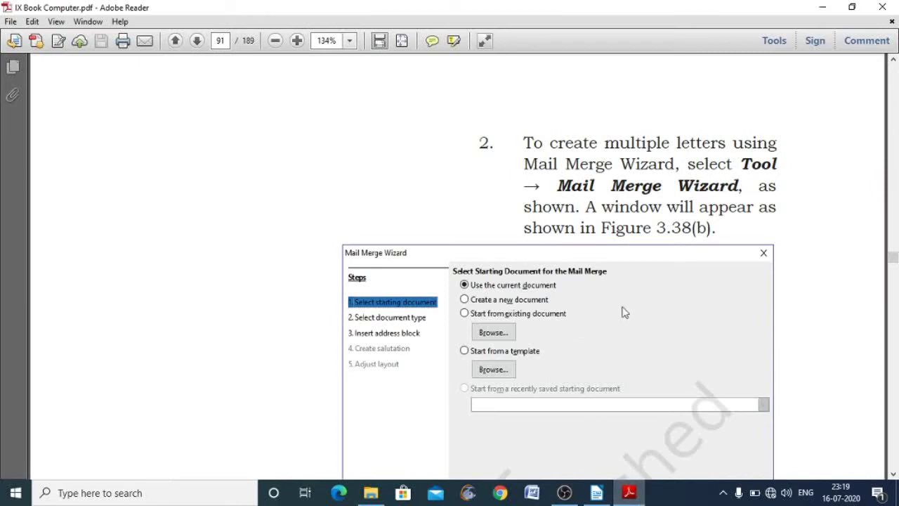
left_click(893, 473)
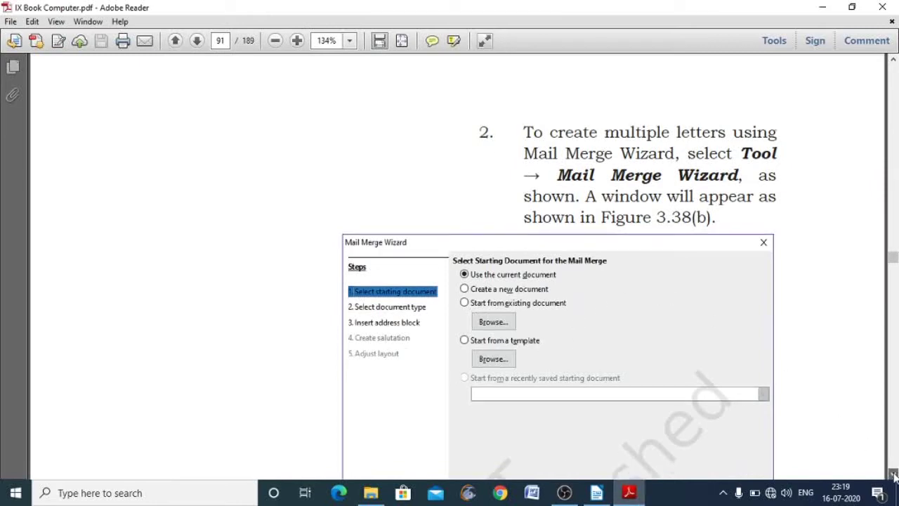
left_click(894, 475)
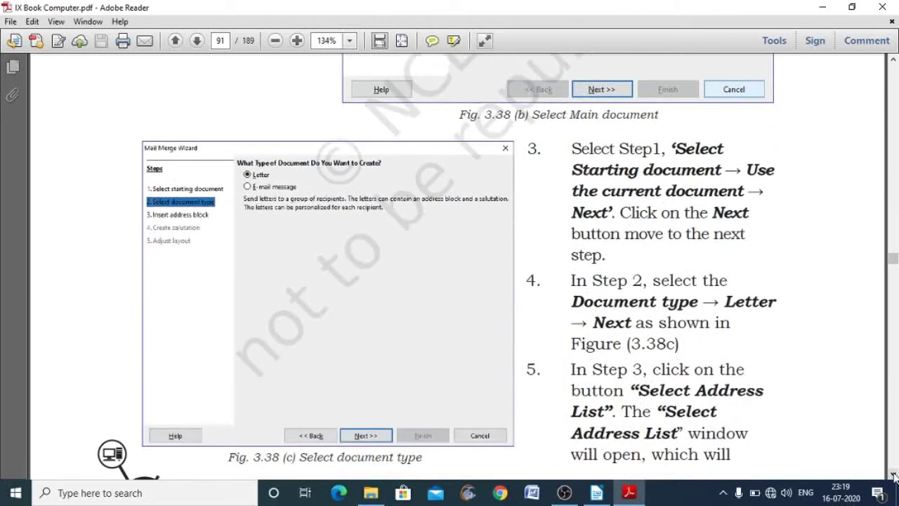
left_click(894, 475)
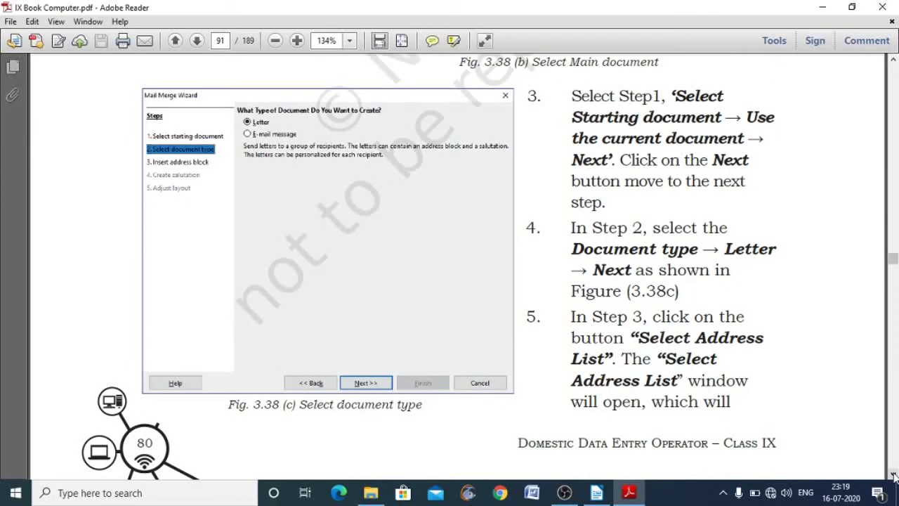
left_click(894, 476)
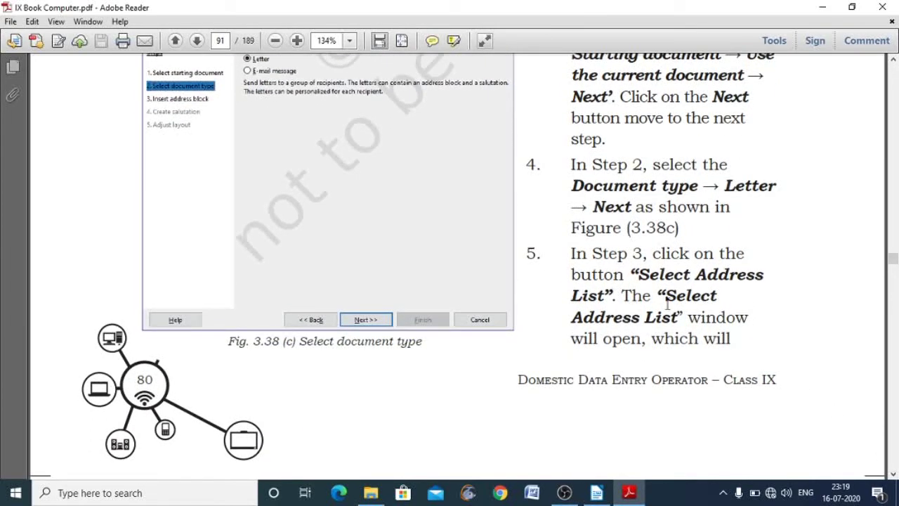
left_click(596, 492)
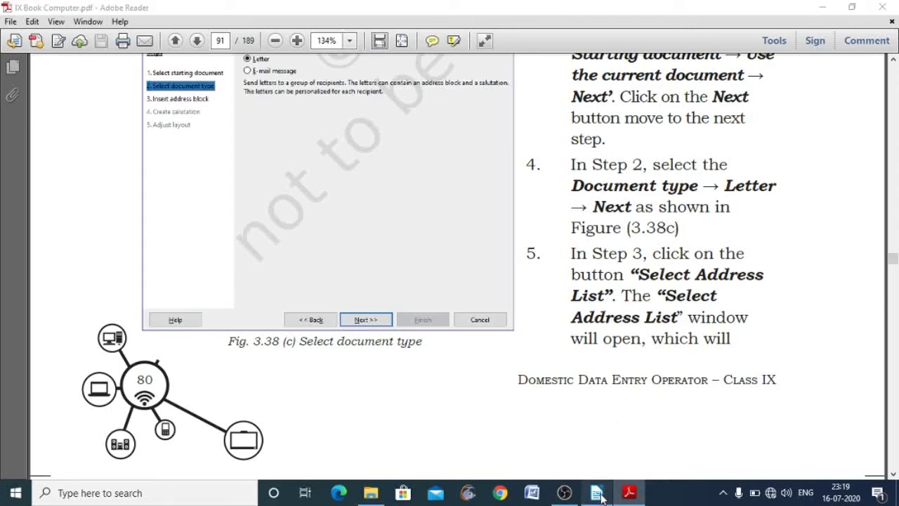
- Create a new address list and enter the first recipient's title 'Mr.', first and last name
left_click(599, 122)
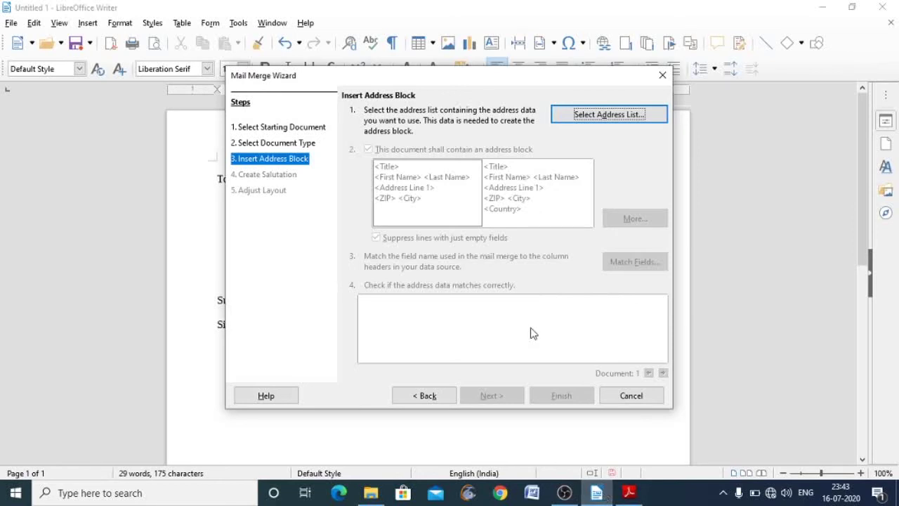
left_click(610, 116)
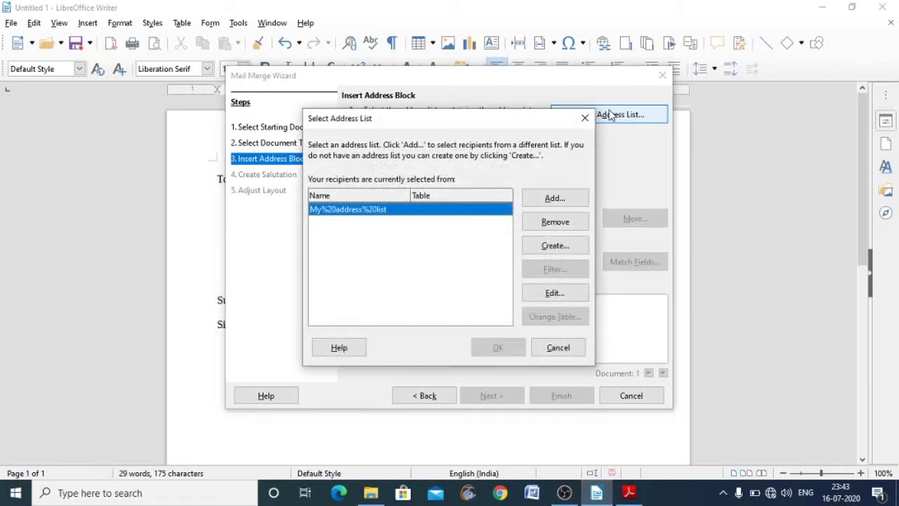
left_click(554, 246)
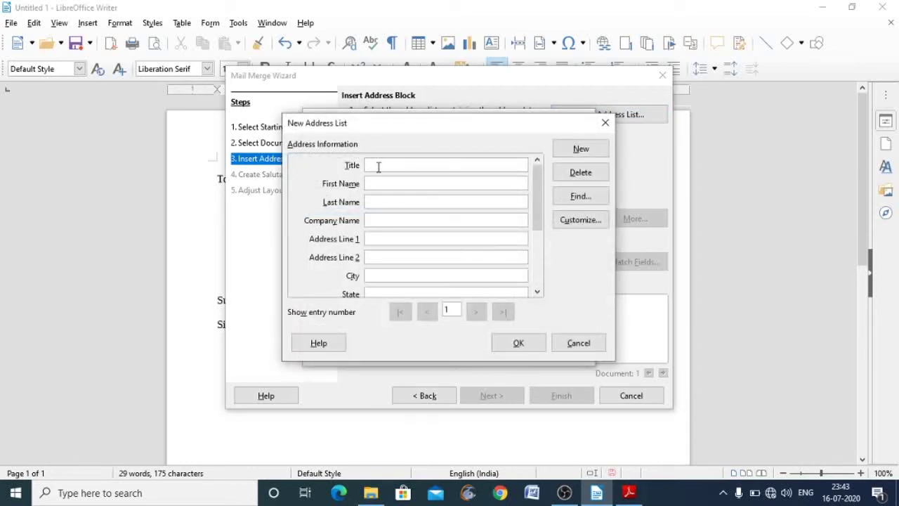
type("Mr.")
left_click(377, 182)
left_click(380, 204)
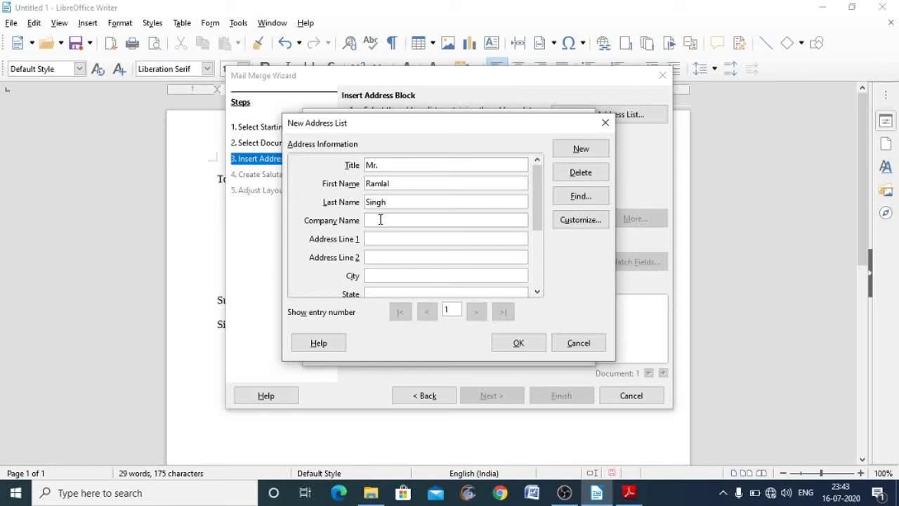
- Delete the Company Name field from the address list fields
left_click(577, 221)
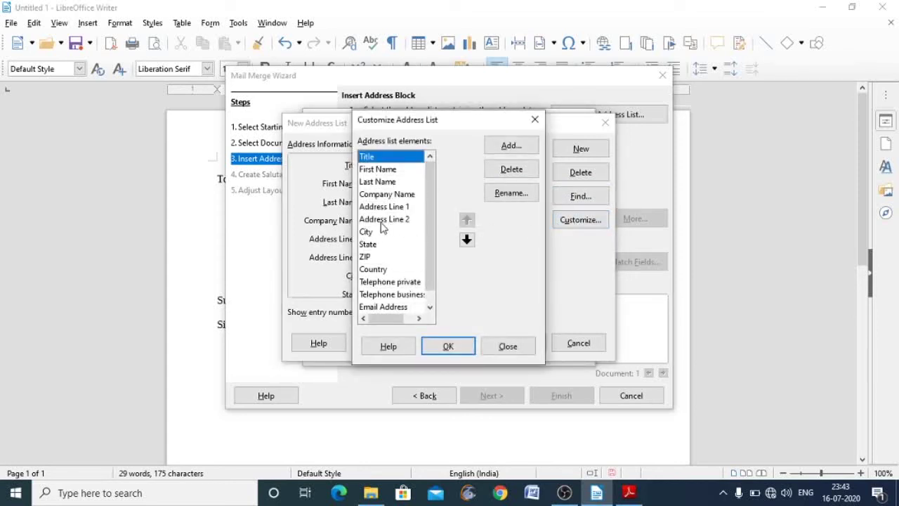
left_click(378, 196)
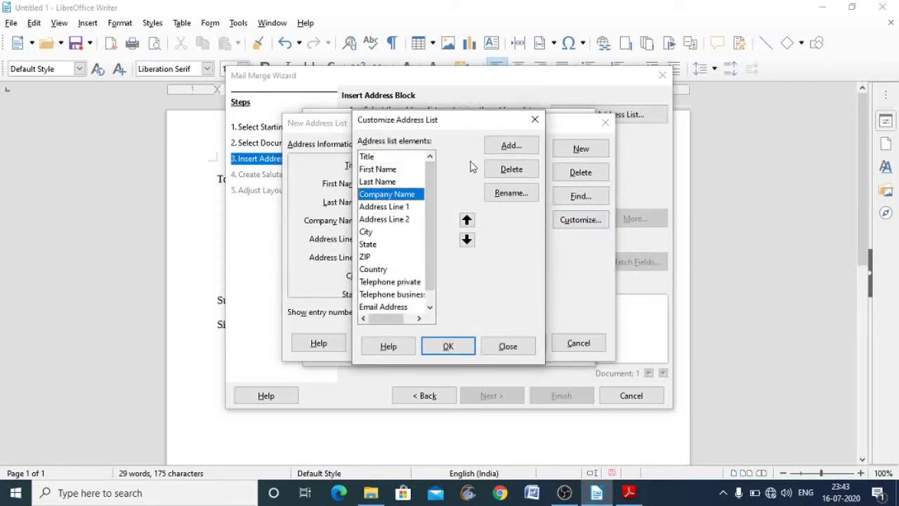
left_click(505, 171)
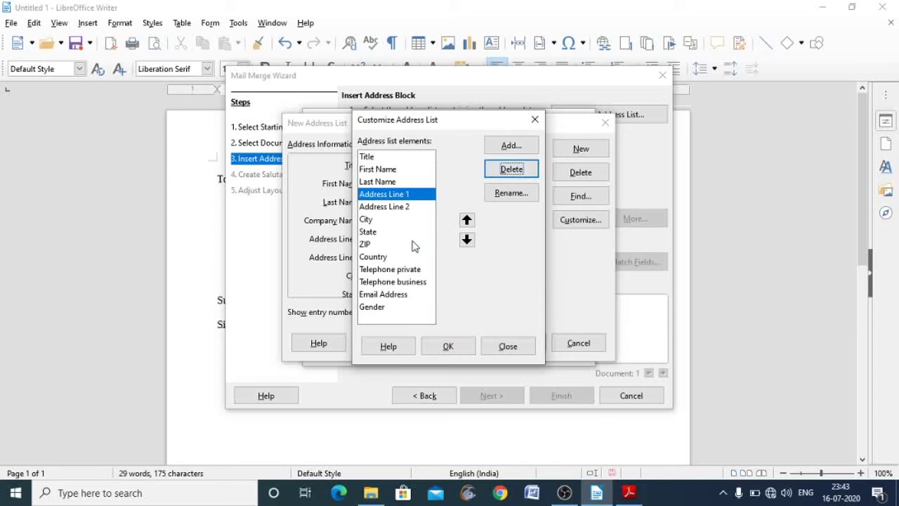
- Delete Telephone private, Gender, ZIP, Email Address and Country fields, then confirm the customised list
left_click(415, 272)
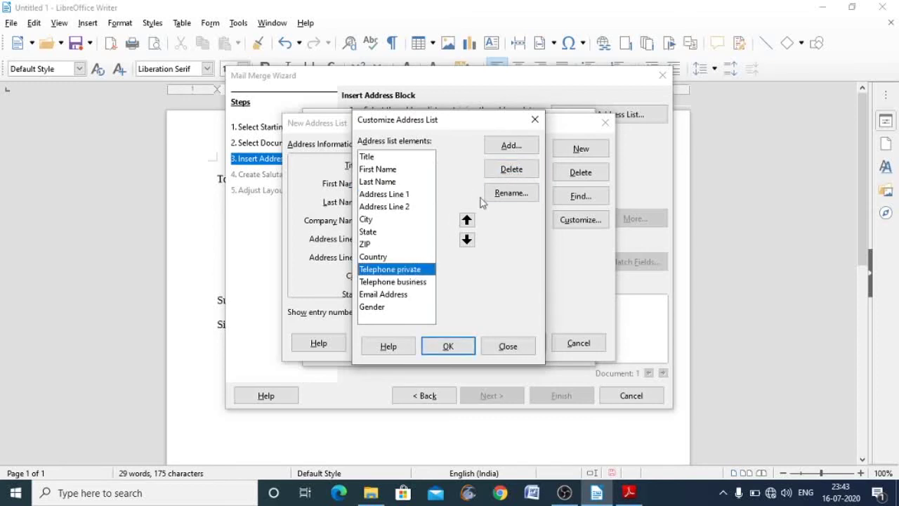
left_click(509, 171)
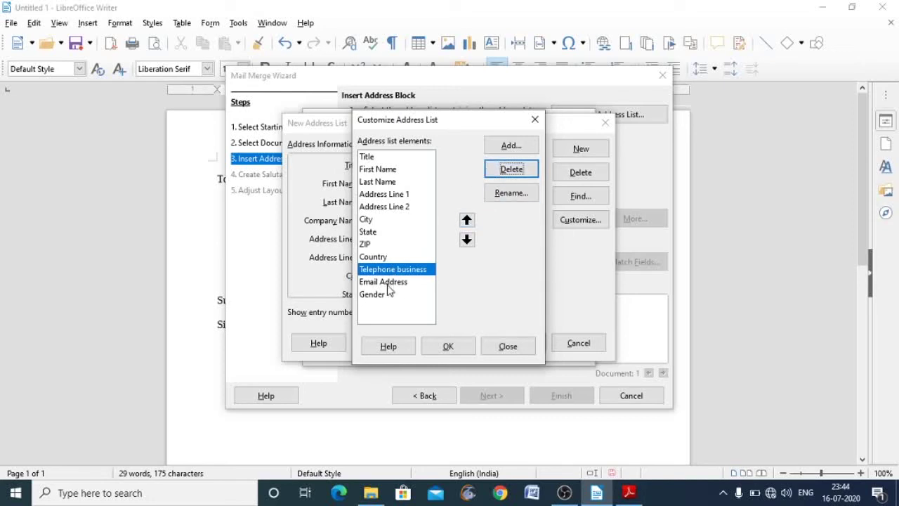
left_click(373, 294)
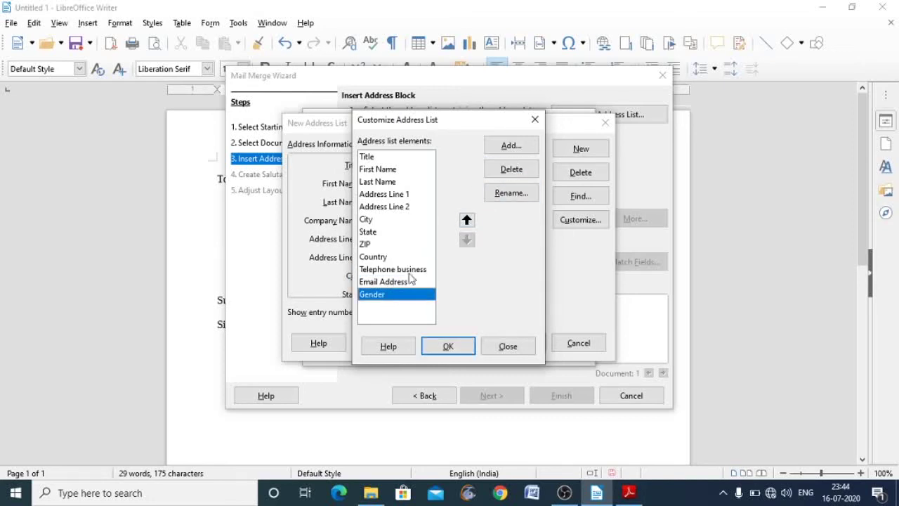
left_click(500, 175)
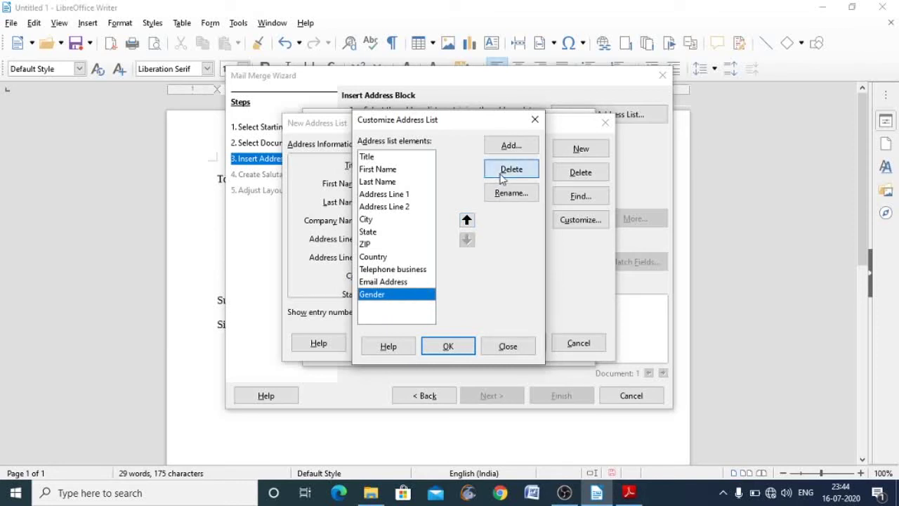
left_click(375, 247)
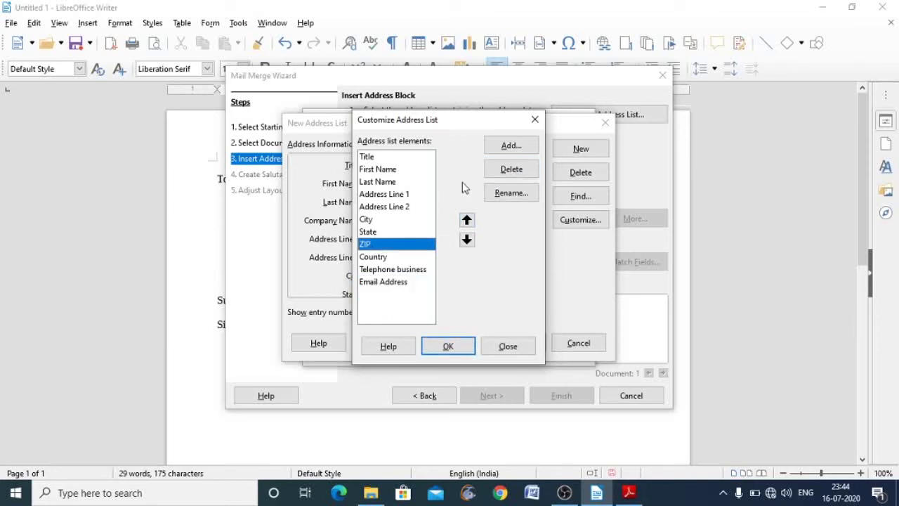
left_click(502, 172)
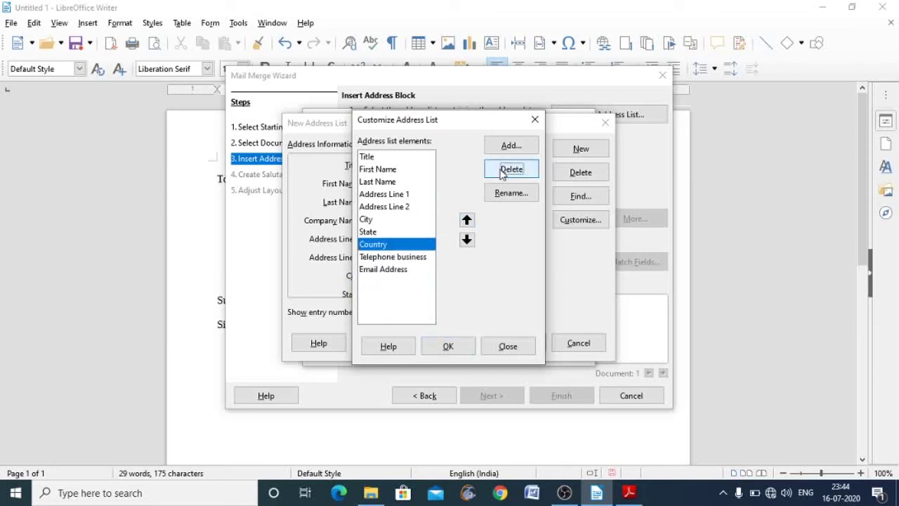
left_click(391, 272)
left_click(502, 175)
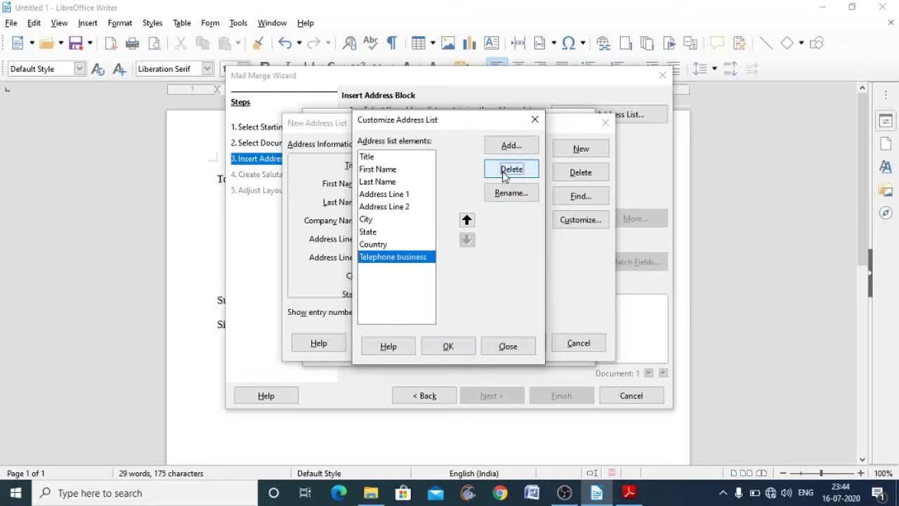
left_click(379, 247)
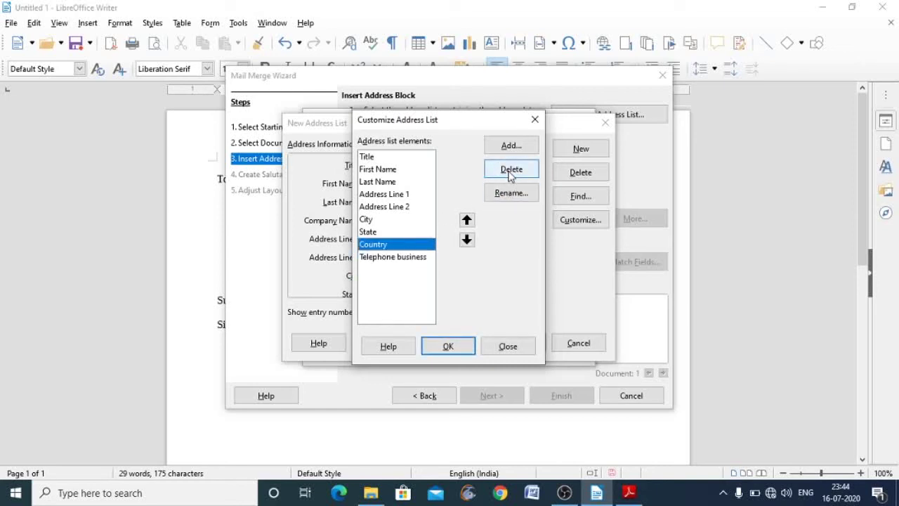
left_click(507, 169)
left_click(458, 344)
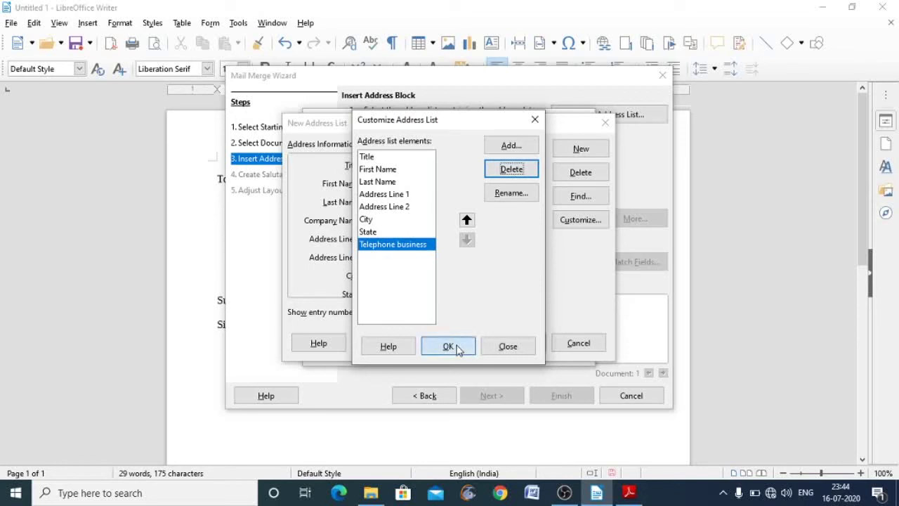
- Enter the first recipient's two address lines, city, state and business telephone number
left_click(378, 220)
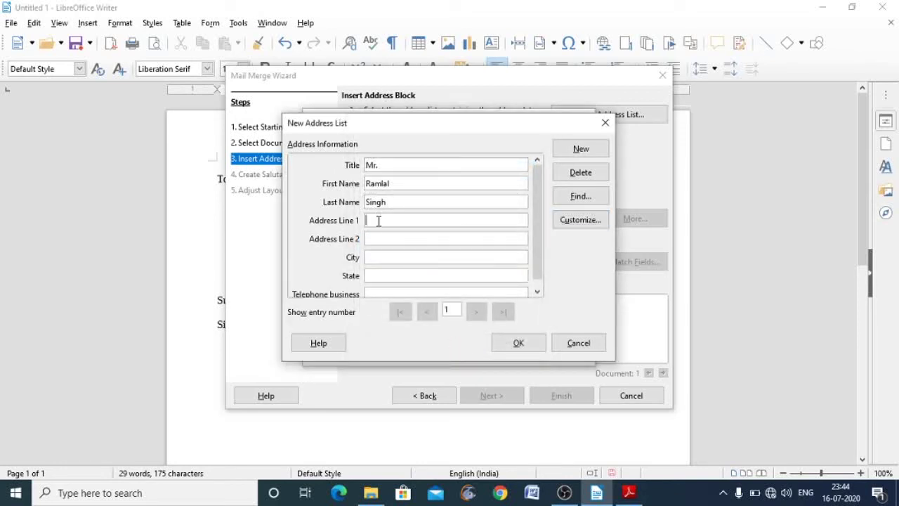
type("Teachers Colony")
left_click(378, 239)
type("C")
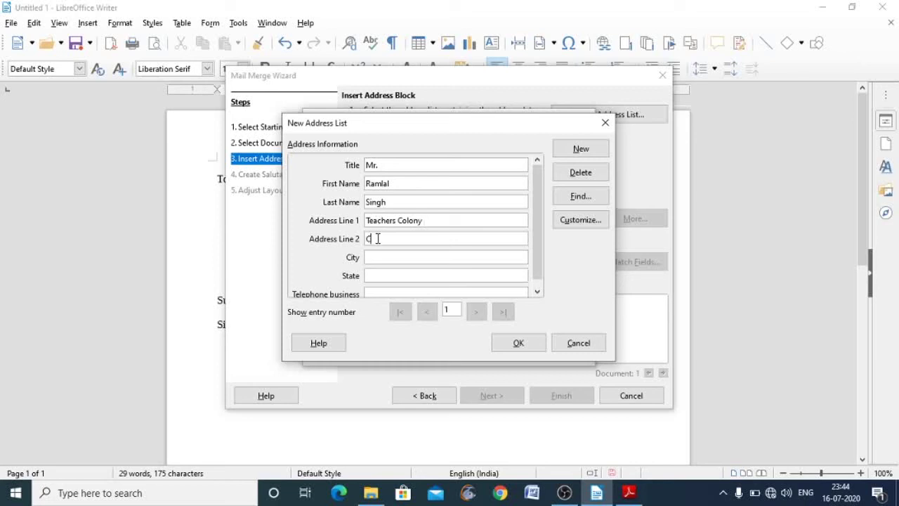
type("hantravan")
left_click(376, 261)
type("Buxar")
left_click(373, 276)
type("Bih")
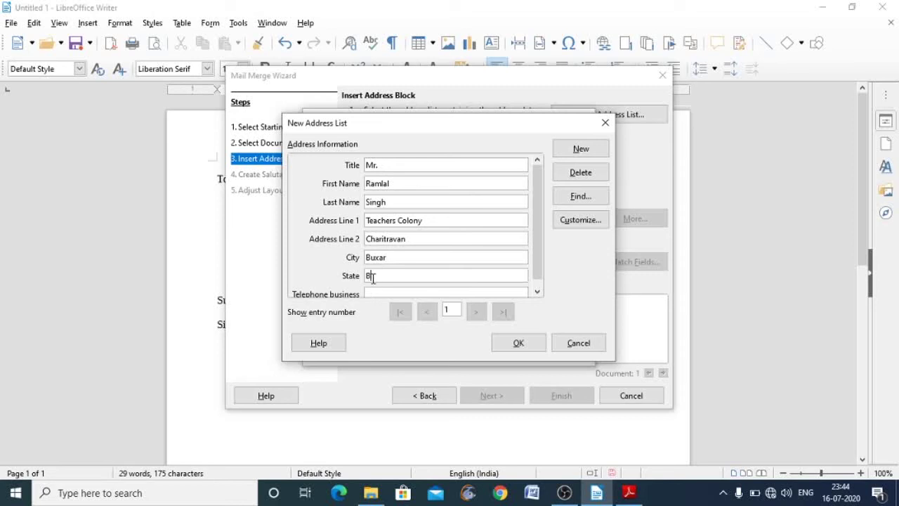
type("ar")
left_click(537, 292)
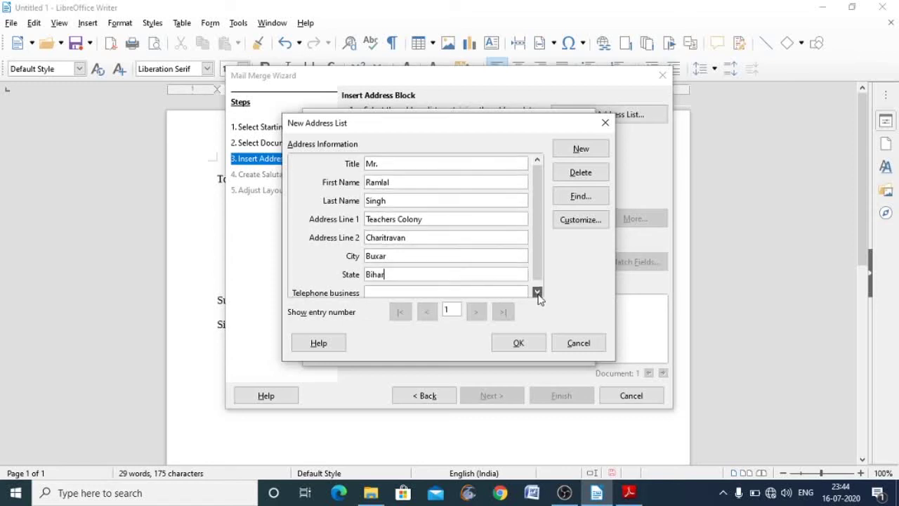
left_click(538, 292)
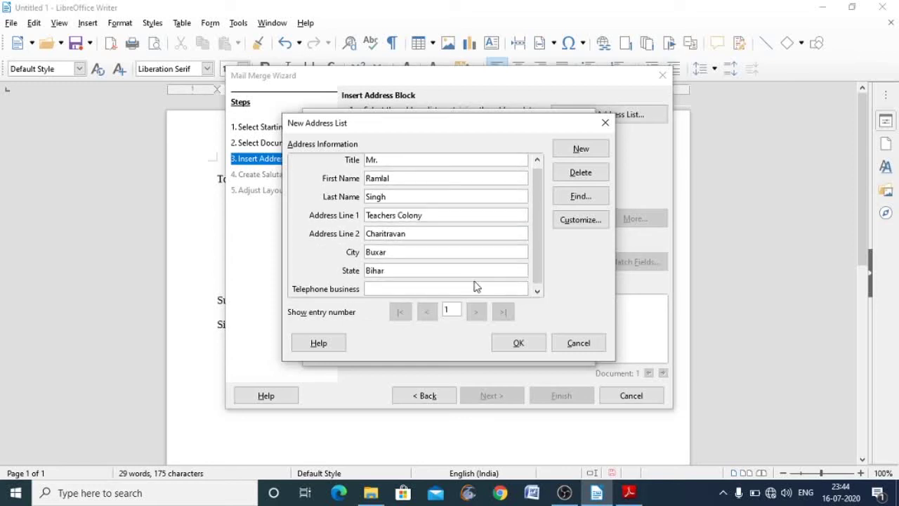
left_click(471, 289)
type("888888888")
left_click(537, 292)
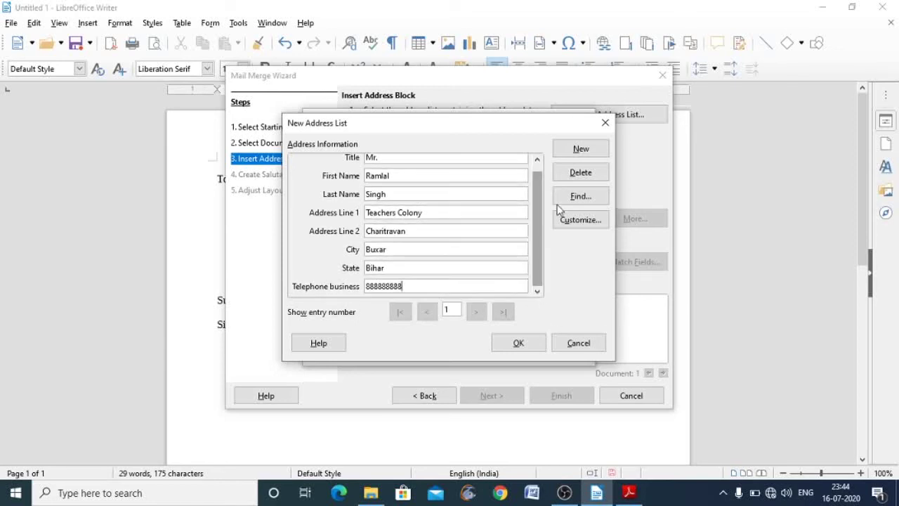
- Add a second entry with title 'Mrs.' and the recipient's first and last name
left_click(580, 149)
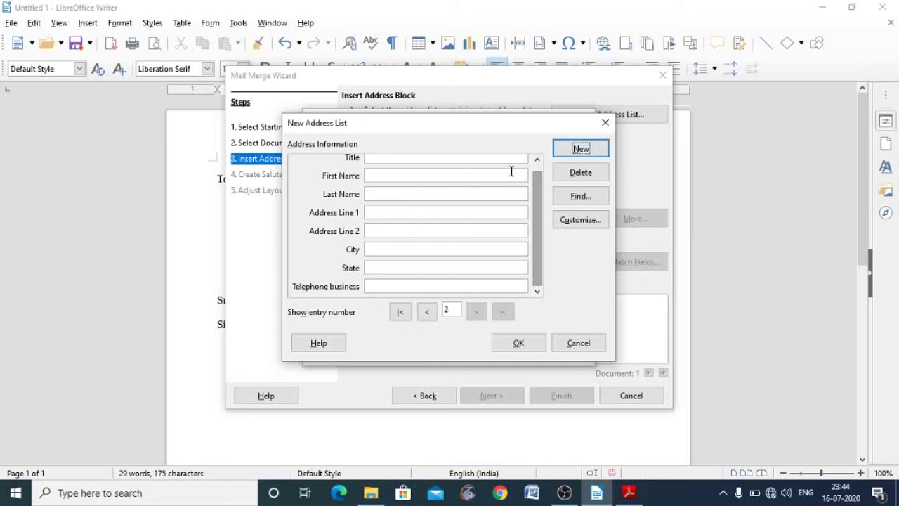
left_click(427, 159)
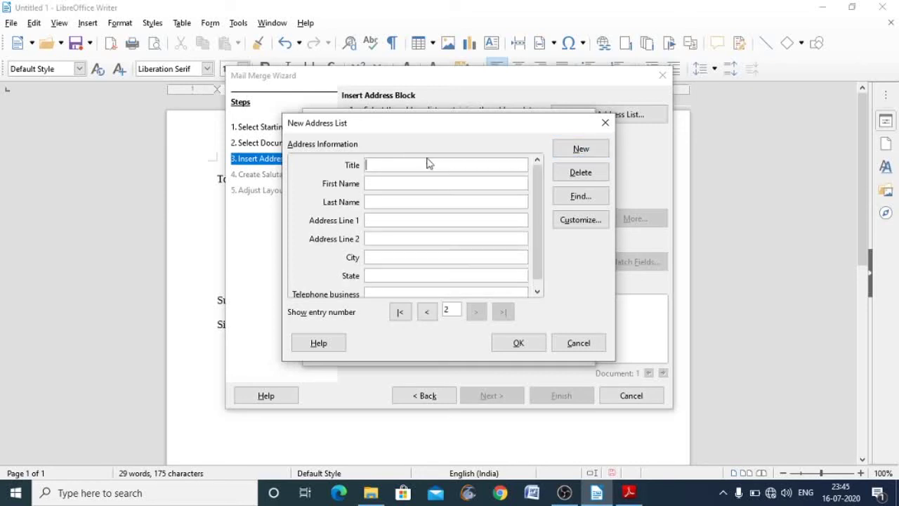
type("Mrs.")
left_click(422, 181)
left_click(418, 202)
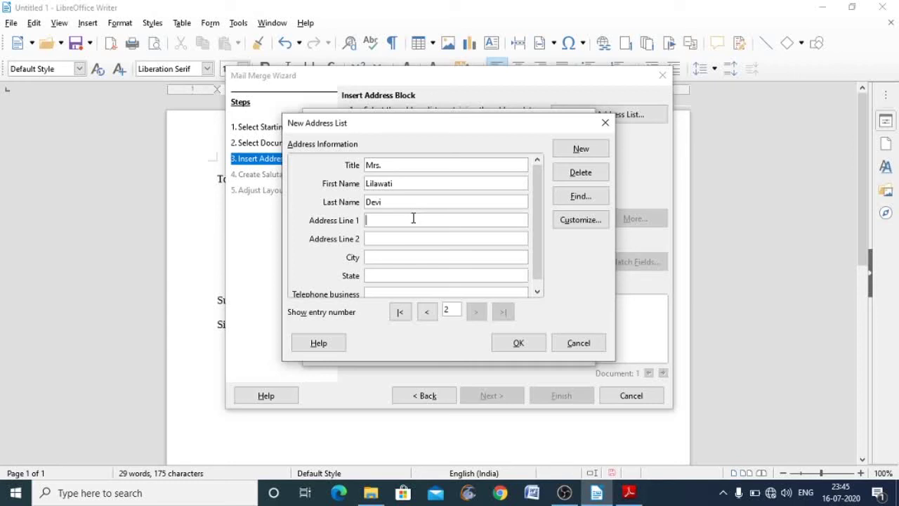
- Fill in the second recipient's Address Line 2, correcting the typos along the way
left_click(407, 237)
type("Chau")
key("BackSpace")
key("BackSpace")
key("BackSpace")
key("BackSpace")
type("near")
type("S")
key("BackSpace")
type("Bank")
key("BackSpace")
key("BackSpace")
key("BackSpace")
key("BackSpace")
type("Gay")
key("BackSpace")
key("BackSpace")
type("yan Deep School")
- Enter the second recipient's city, state and business phone, then start a blank third entry
left_click(407, 254)
type("Buxar")
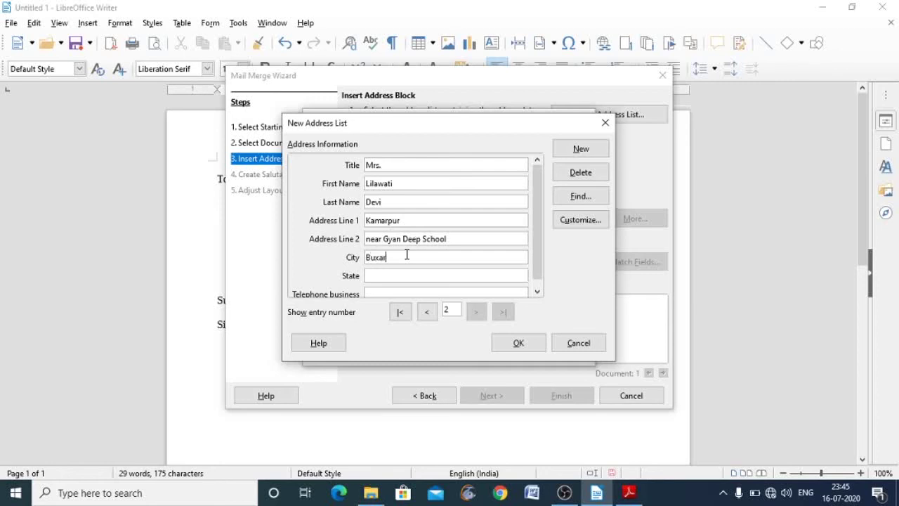
left_click(405, 272)
type("Bihar")
left_click(398, 290)
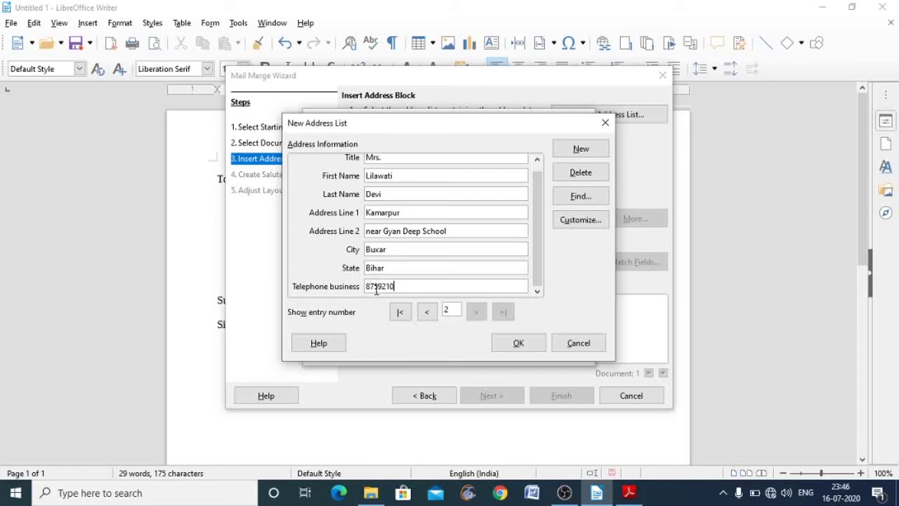
left_click(581, 148)
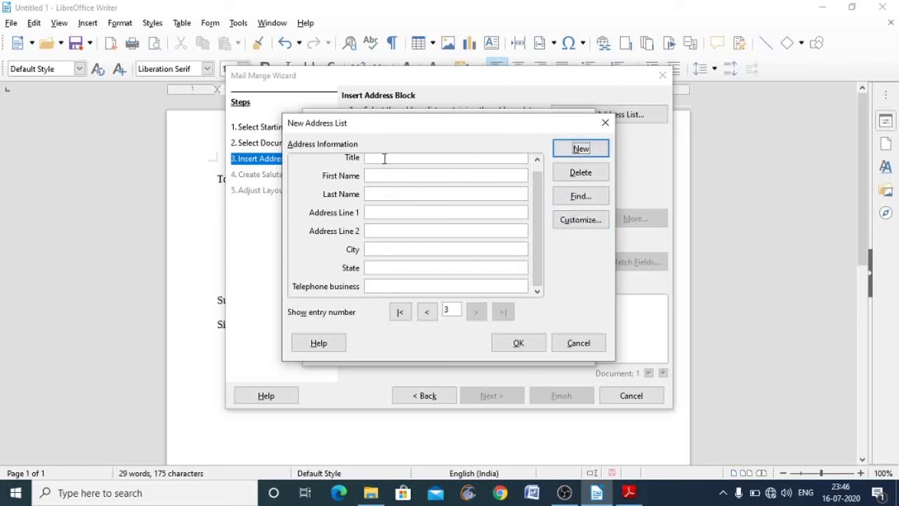
- Enter the third recipient's title 'Mr' and first and last name
left_click(383, 159)
type("M")
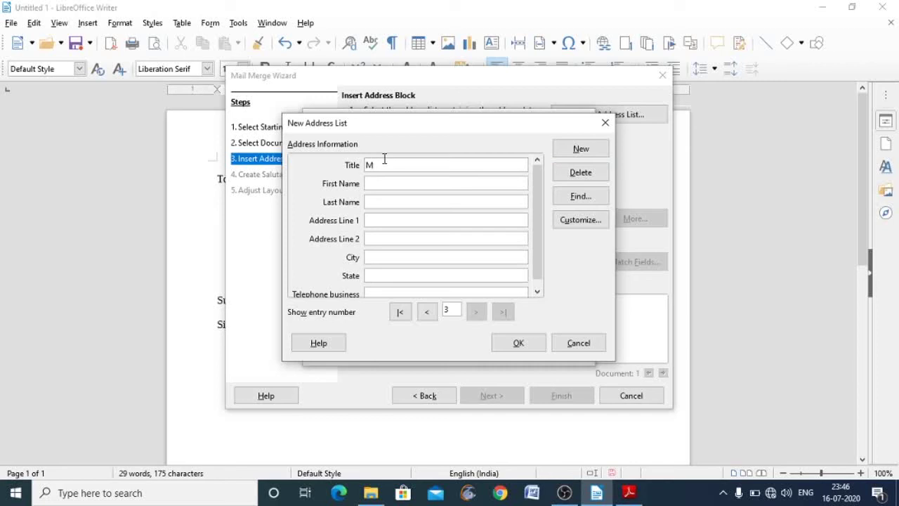
type("r.")
left_click(384, 183)
- Fill in the third recipient's Address Line 1 and Address Line 2, fixing misspellings
left_click(386, 220)
type("Nai Bazar")
left_click(381, 238)
type("nr")
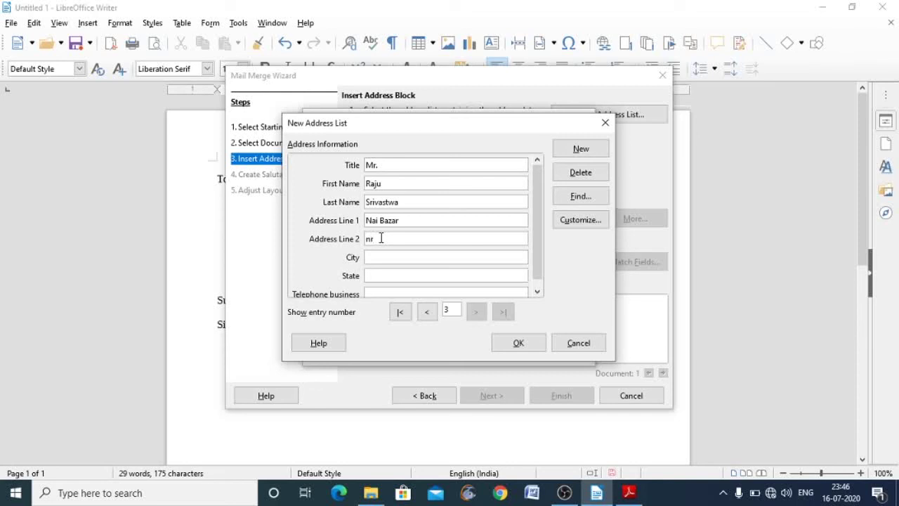
type("e")
key("BackSpace")
key("BackSpace")
type("Mathiya mohhall")
key("BackSpace")
key("BackSpace")
key("BackSpace")
key("BackSpace")
type("alla")
- Enter the third recipient's city and state and commit the entry
left_click(390, 256)
type("Bu")
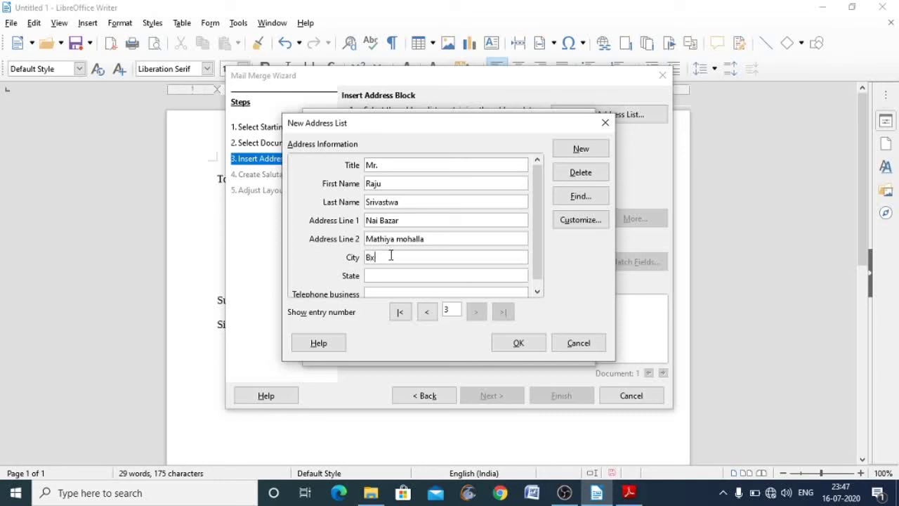
type("xar")
left_click(390, 274)
type("Bihar")
left_click(538, 294)
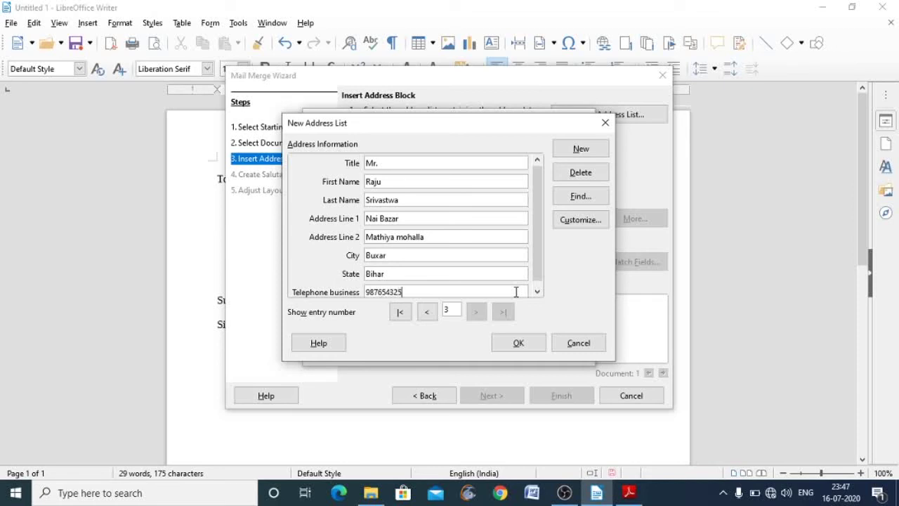
left_click(583, 150)
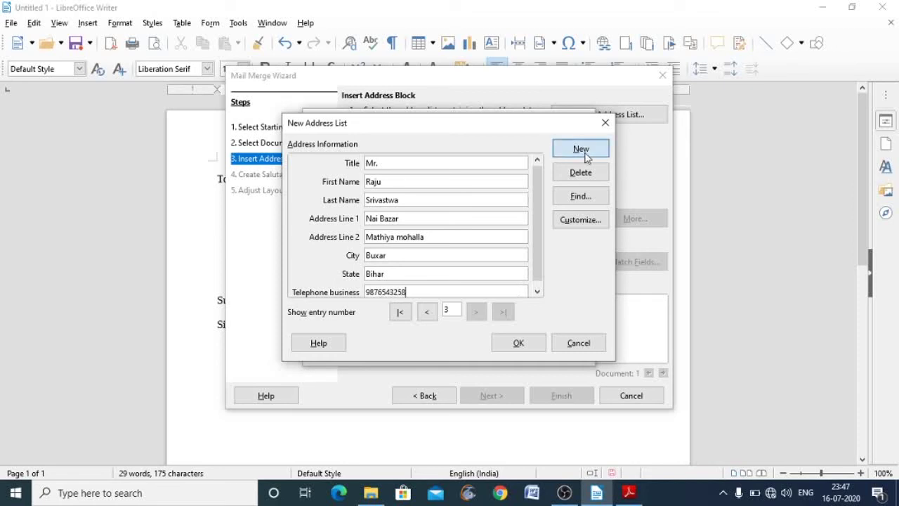
- Close the New Address List and begin naming the CSV file 'My first mail'
left_click(519, 343)
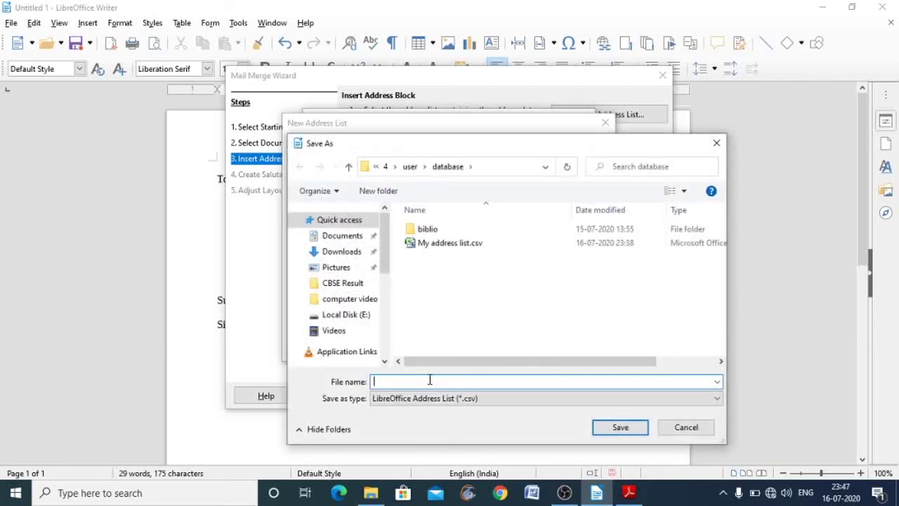
type("My")
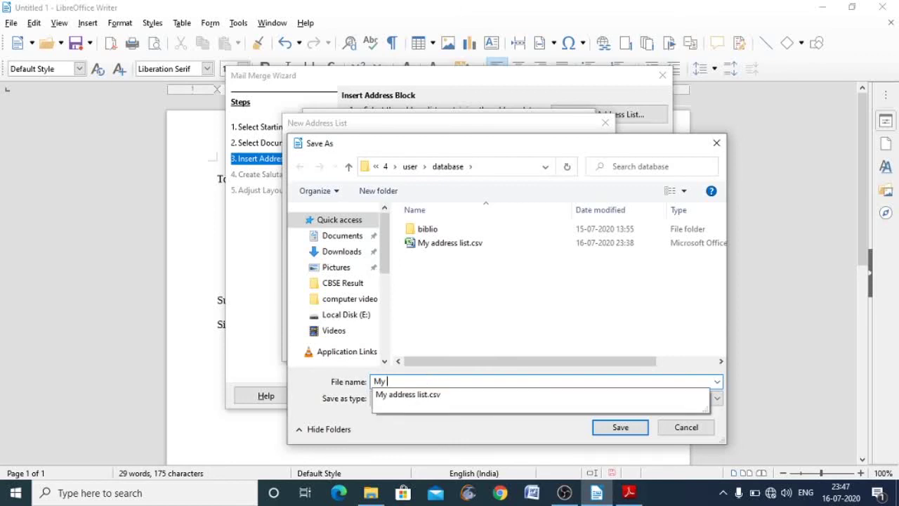
type("first mail merge")
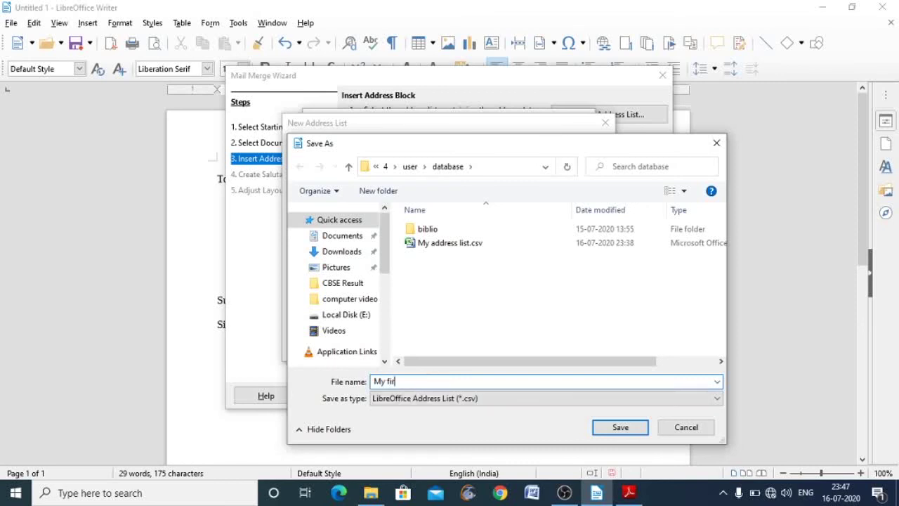
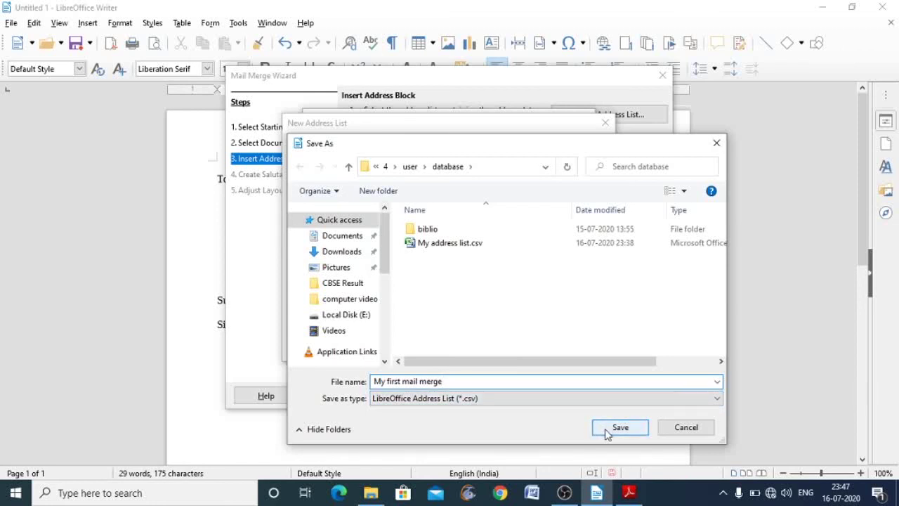
- Save the address list as the LibreOffice Address List (*.csv) file 'My first mail merge'
left_click(716, 399)
left_click(717, 397)
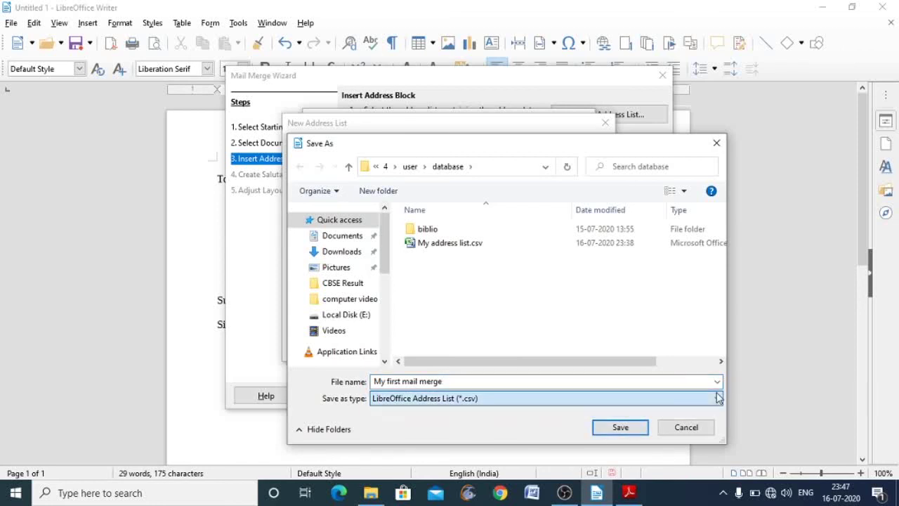
left_click(602, 428)
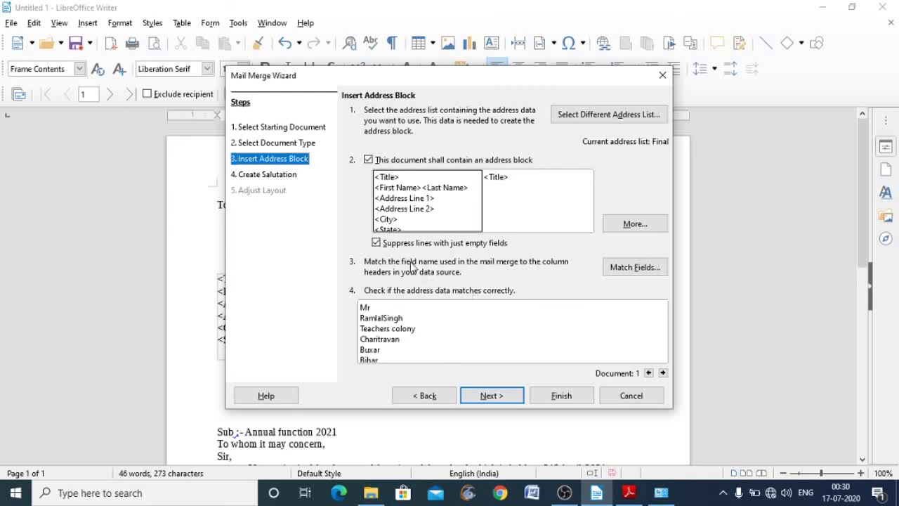
- Advance to the salutation step, leave the letter without a salutation, and finish the wizard
left_click(501, 395)
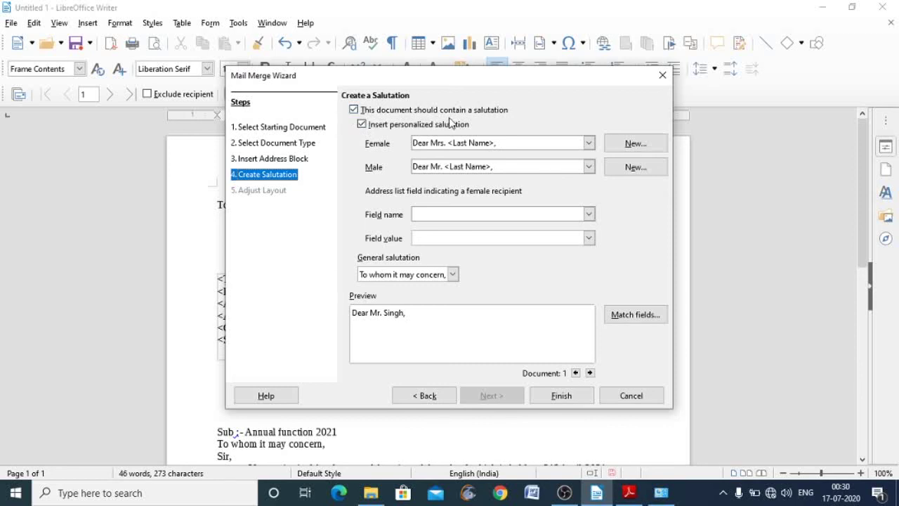
left_click(354, 110)
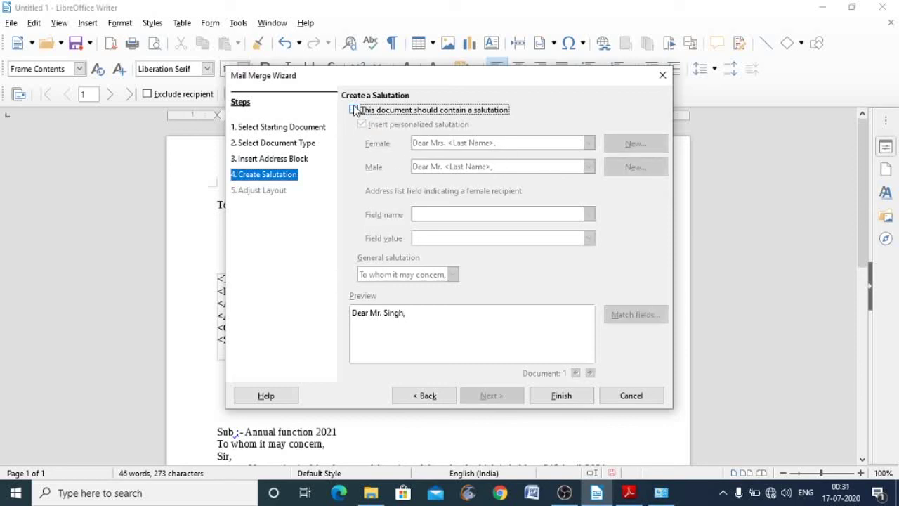
left_click(556, 399)
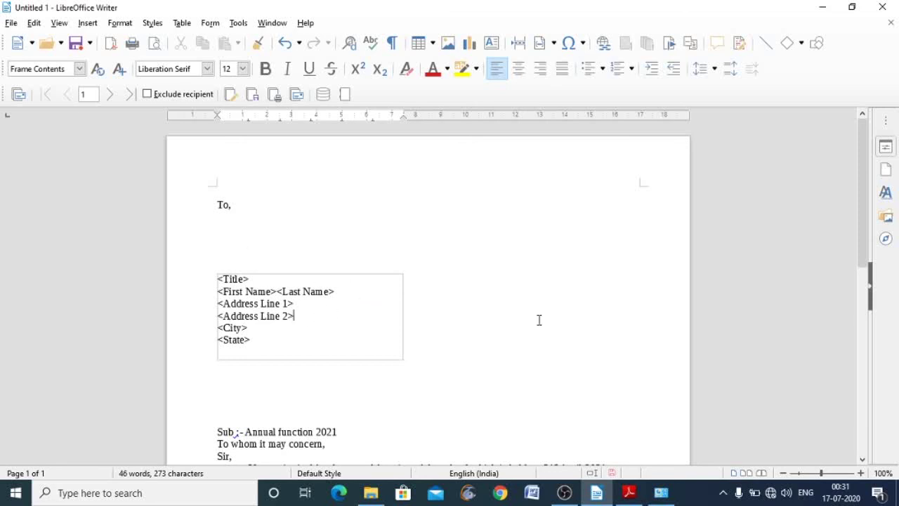
- Scroll through the letter to check its Title, name, address, City and State address block
left_click(862, 460)
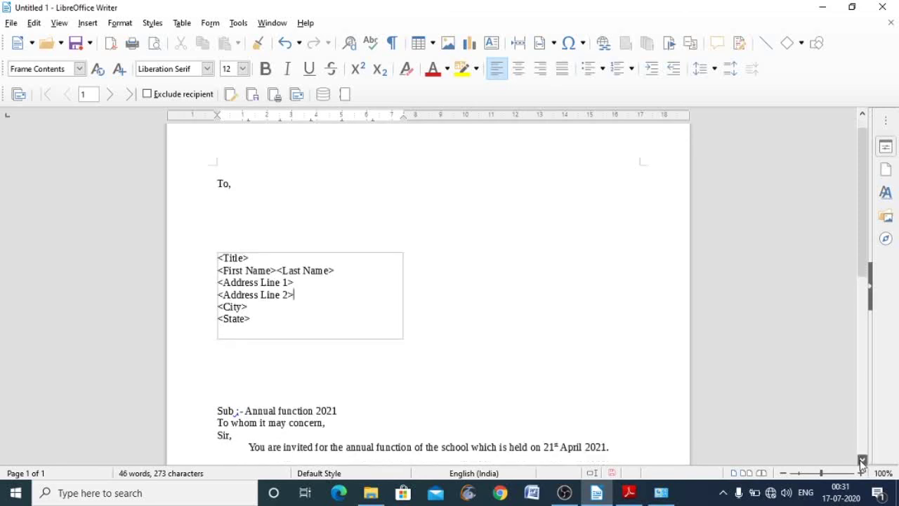
left_click_drag(862, 459, 862, 460)
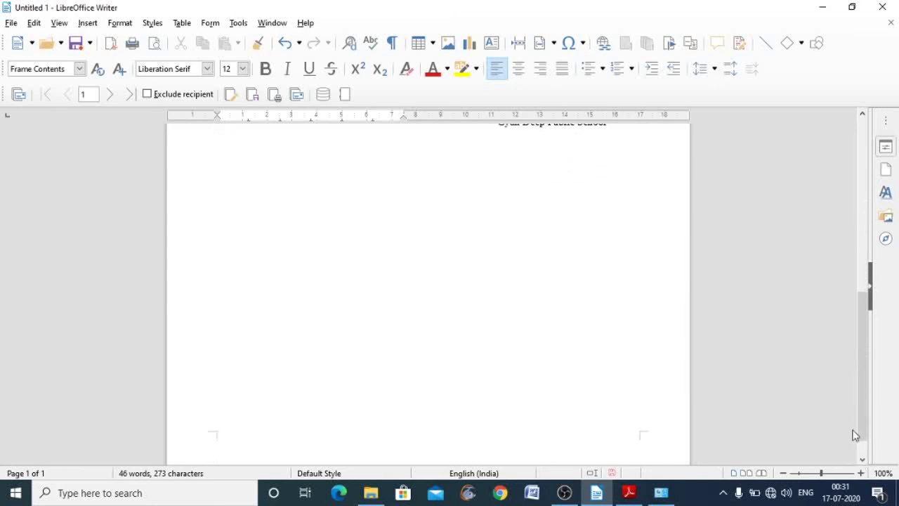
left_click_drag(860, 119, 860, 119)
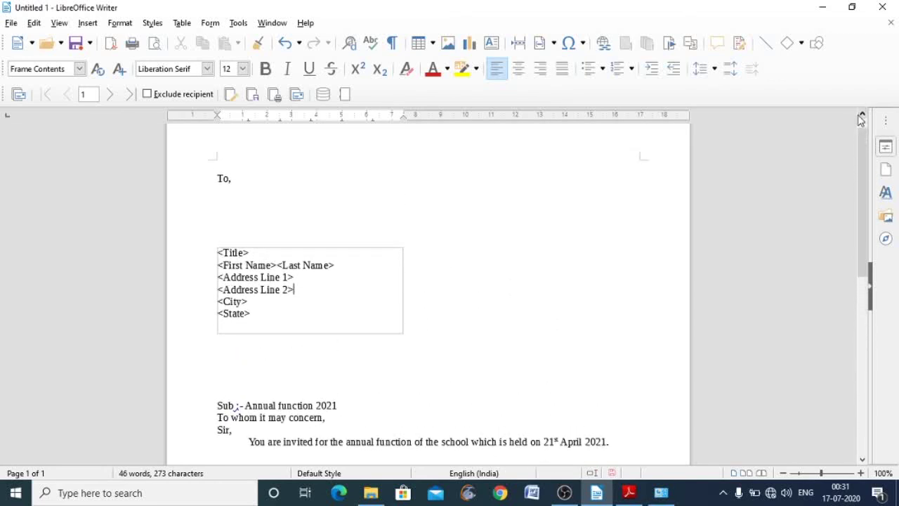
left_click(628, 492)
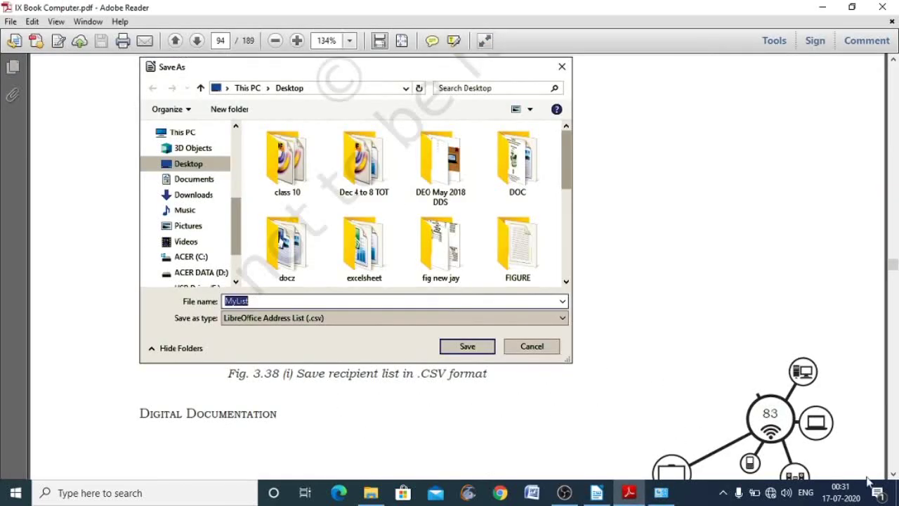
left_click_drag(892, 475, 893, 478)
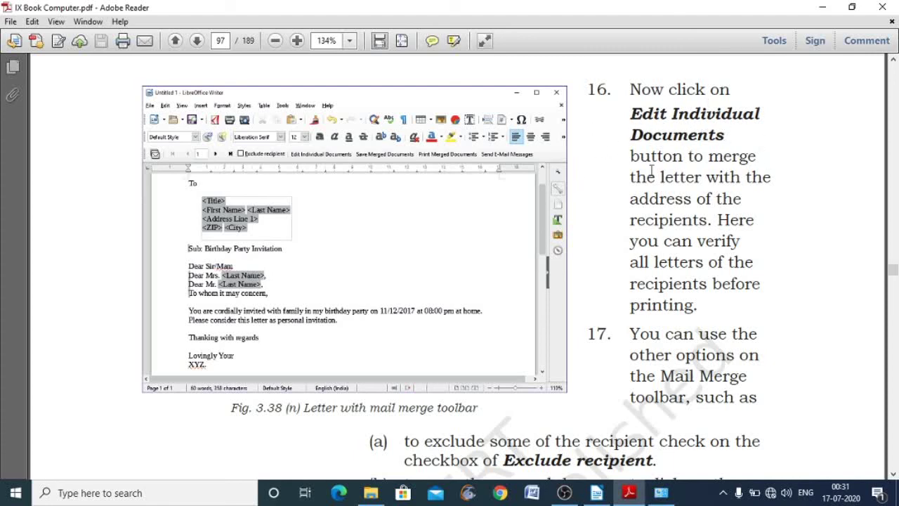
left_click(596, 493)
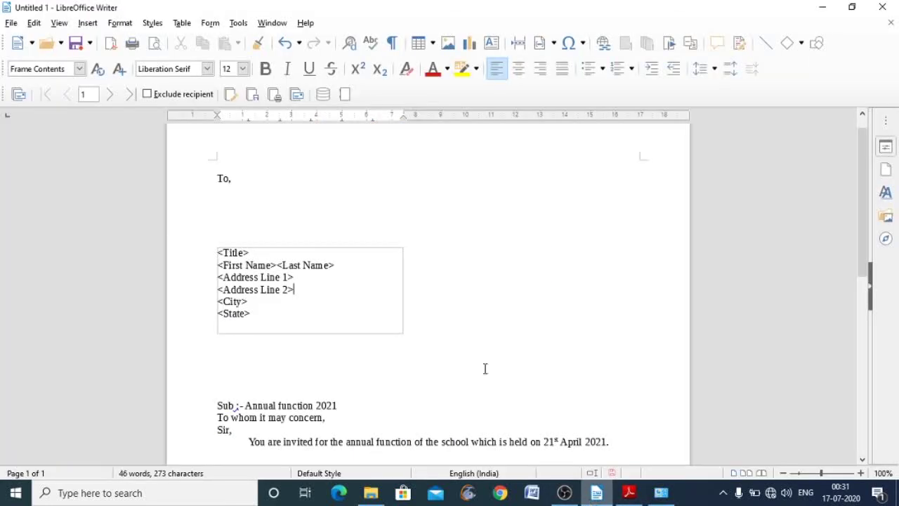
- Merge the letter into individual documents, producing the five-page Untitled 3, and maximize it
left_click(237, 25)
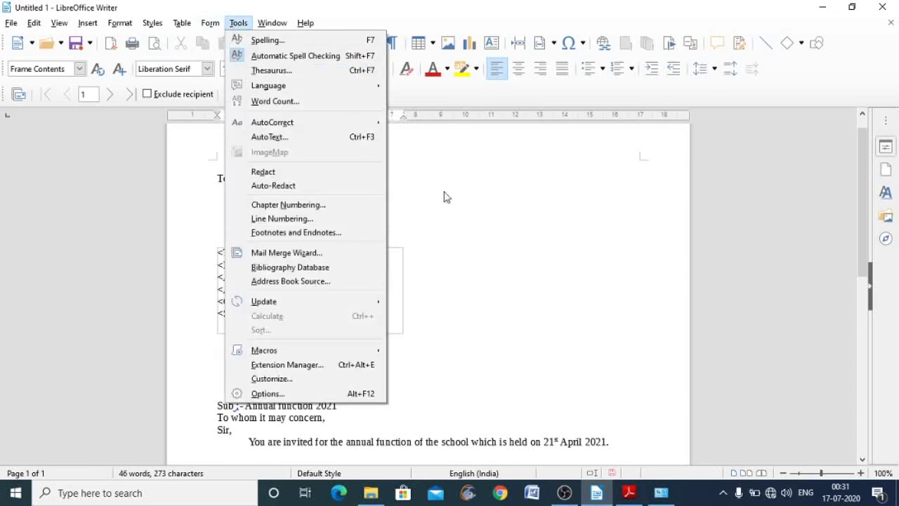
left_click(446, 193)
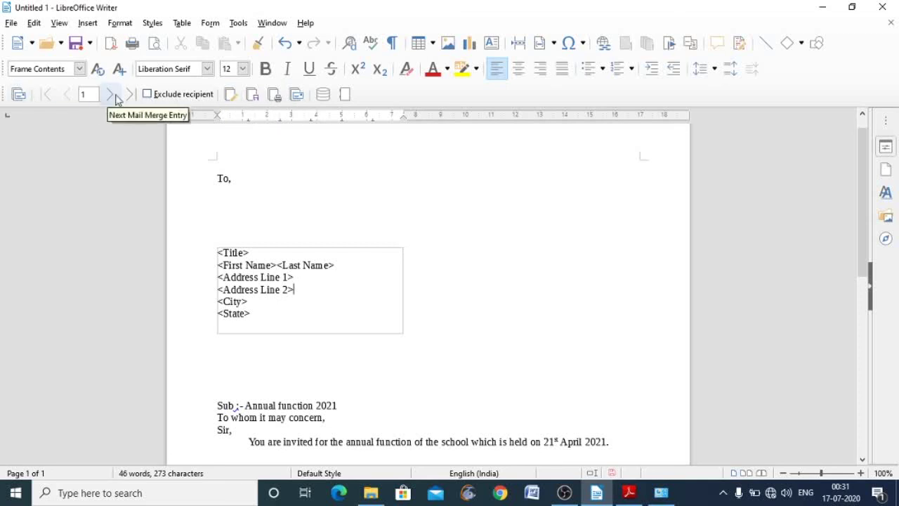
left_click(230, 96)
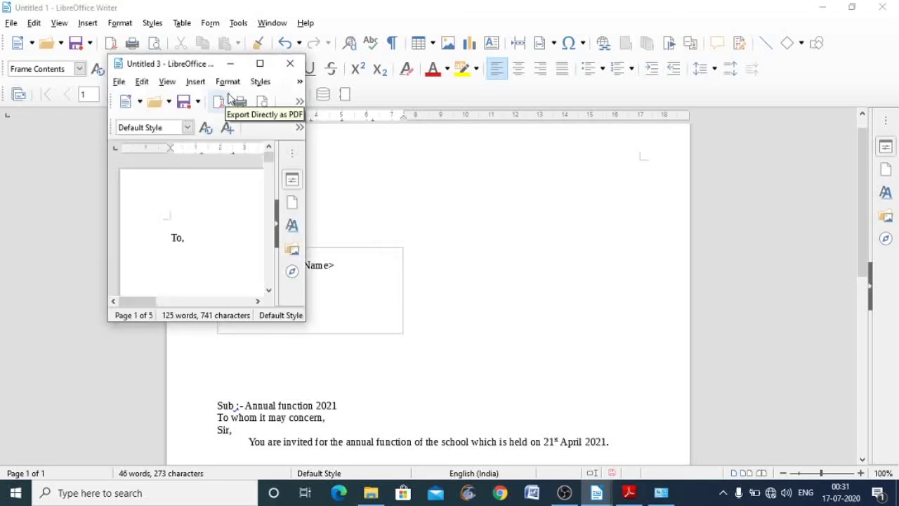
left_click(260, 63)
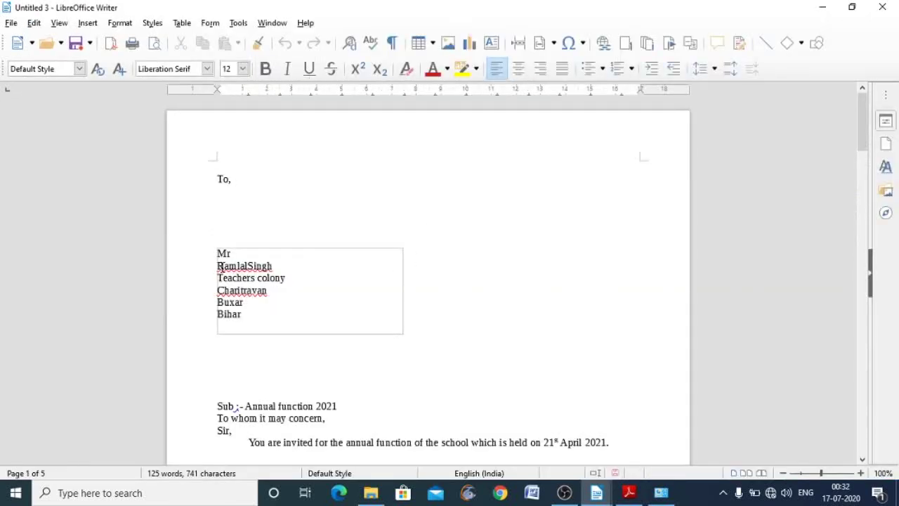
- Scroll through Untitled 3's five letters to verify each recipient address, then return to the textbook PDF
left_click(862, 461)
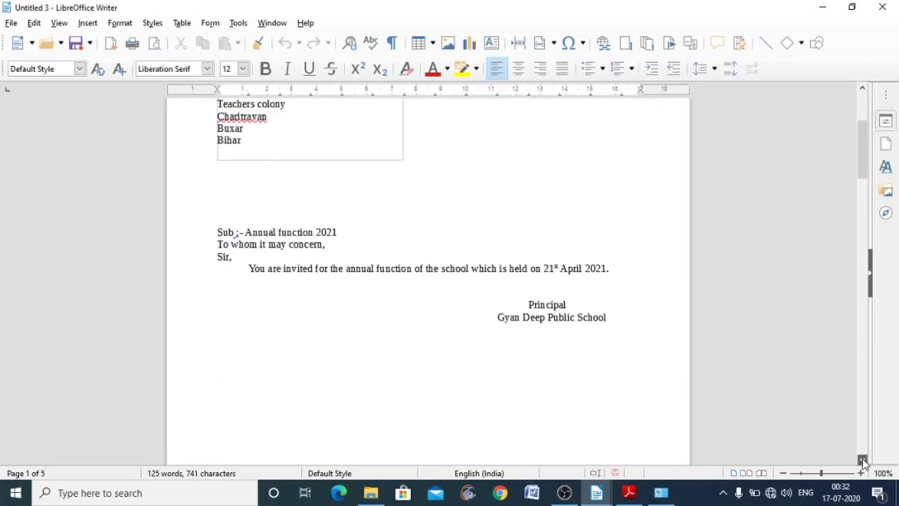
left_click_drag(863, 461, 863, 460)
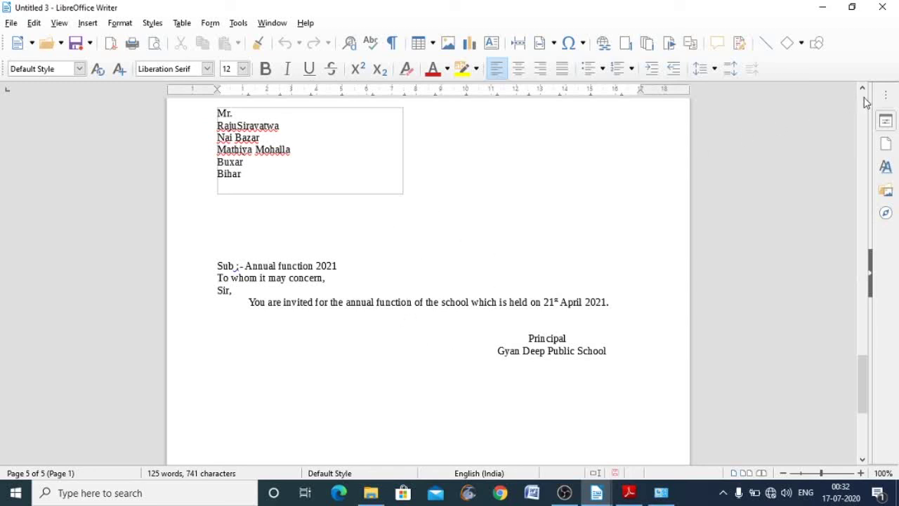
left_click_drag(864, 102, 864, 102)
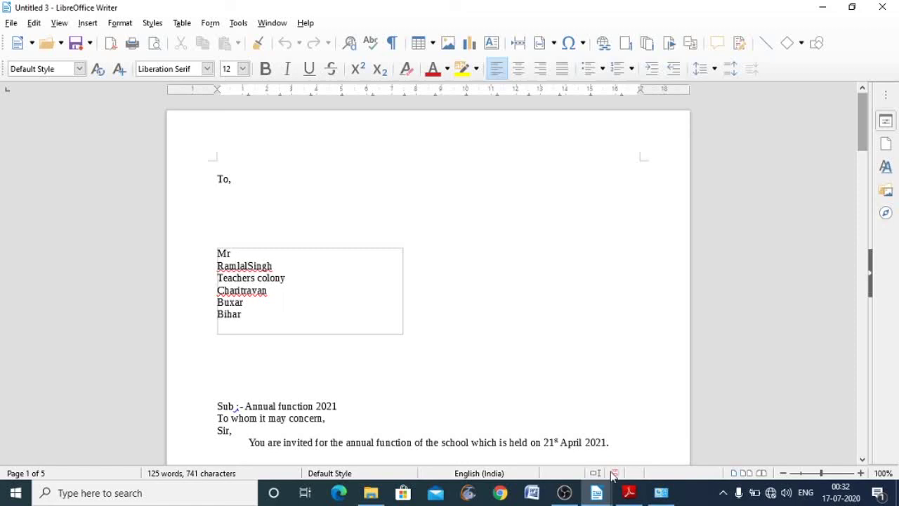
left_click(628, 493)
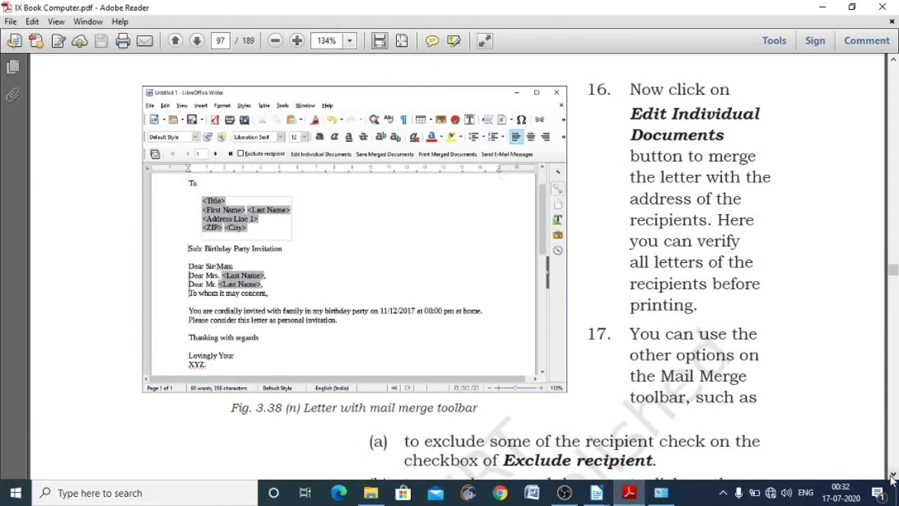
- Scroll the textbook PDF down to page 109, the Unit 4 Electronic Spreadsheet opener
left_click_drag(893, 476, 893, 476)
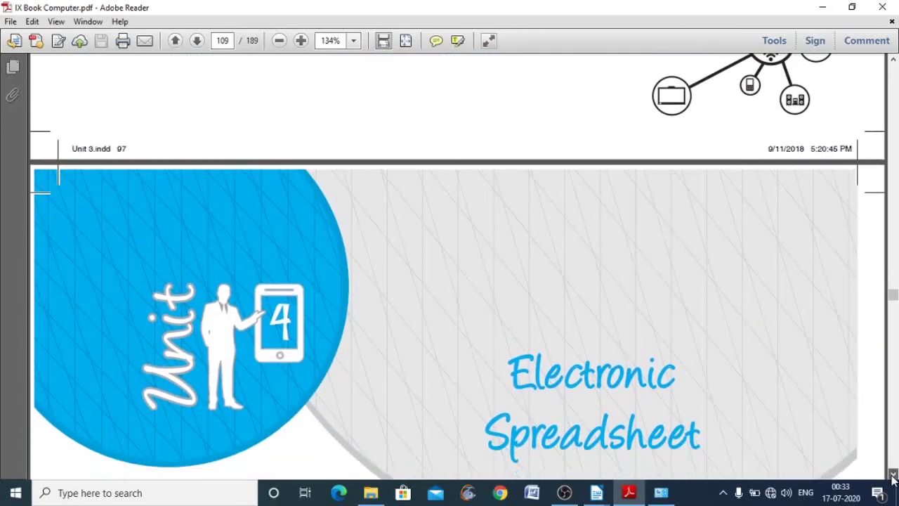
left_click(893, 62)
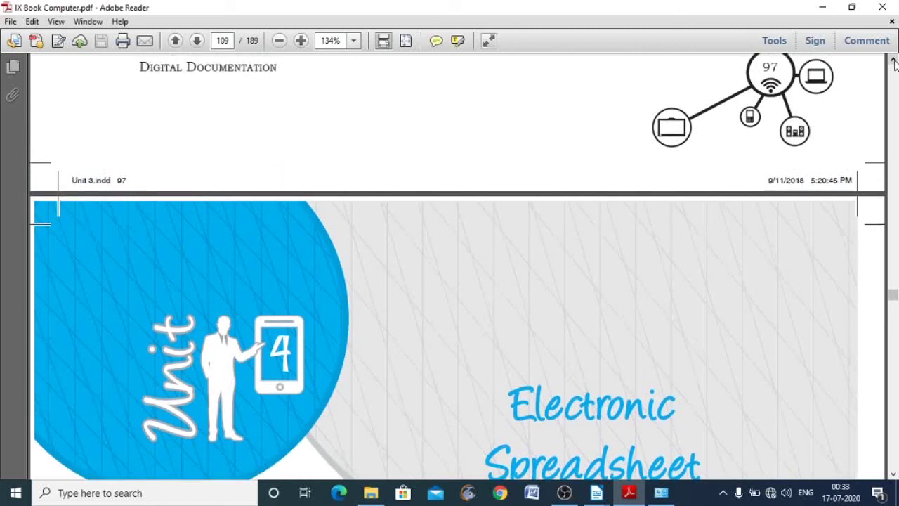